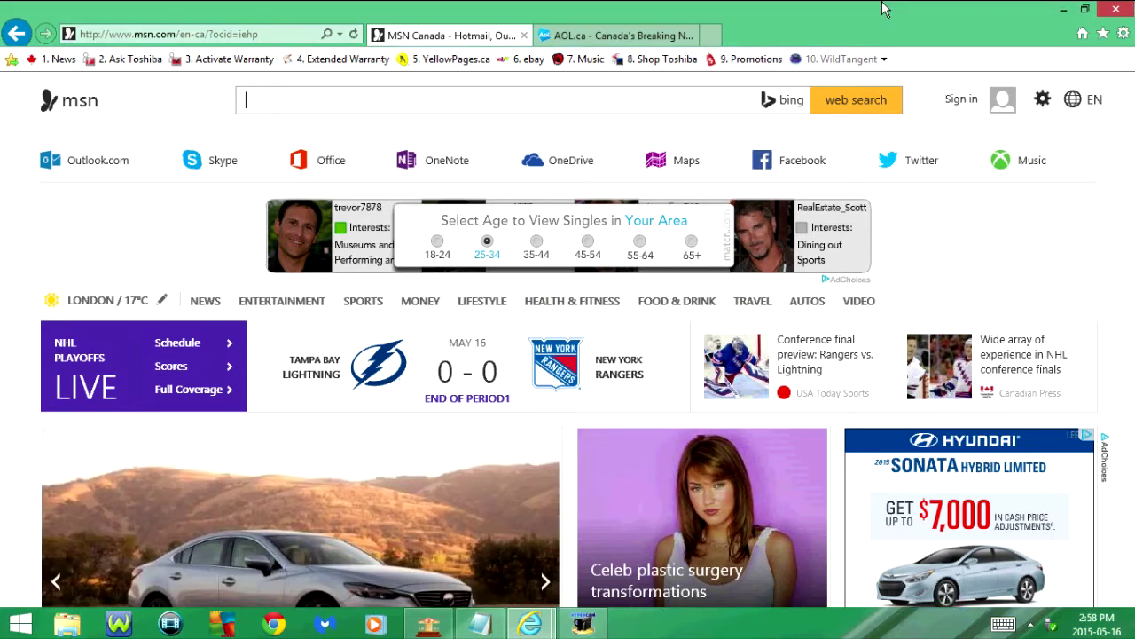
Step: Cycle the side panel through Favorites, Feeds and History, then close it
click(1102, 32)
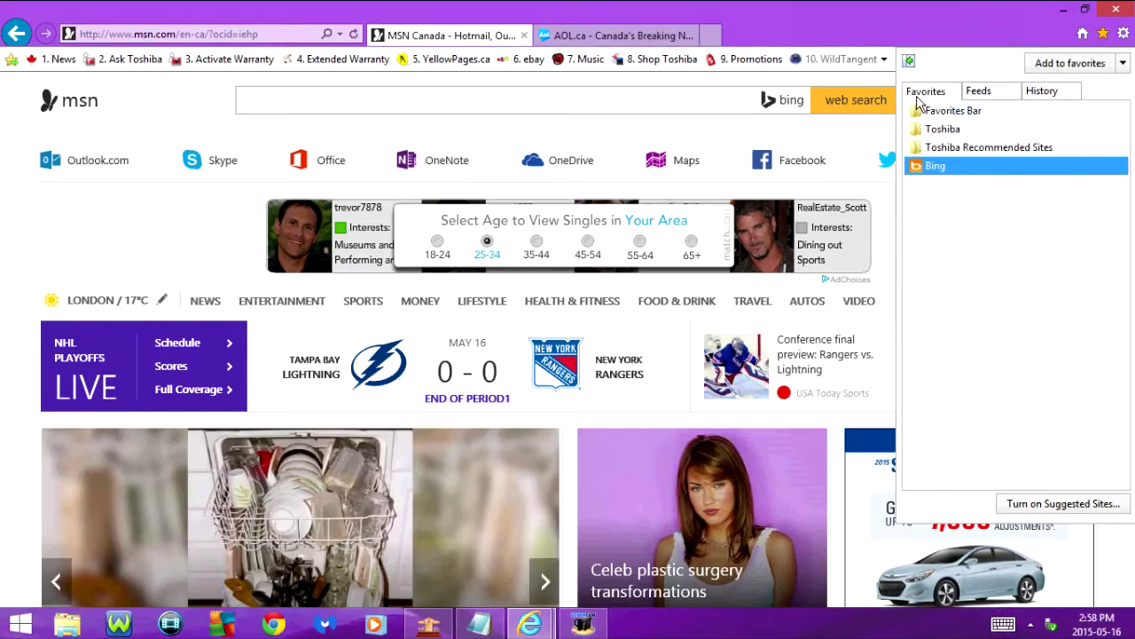
click(992, 93)
click(1055, 92)
click(1004, 13)
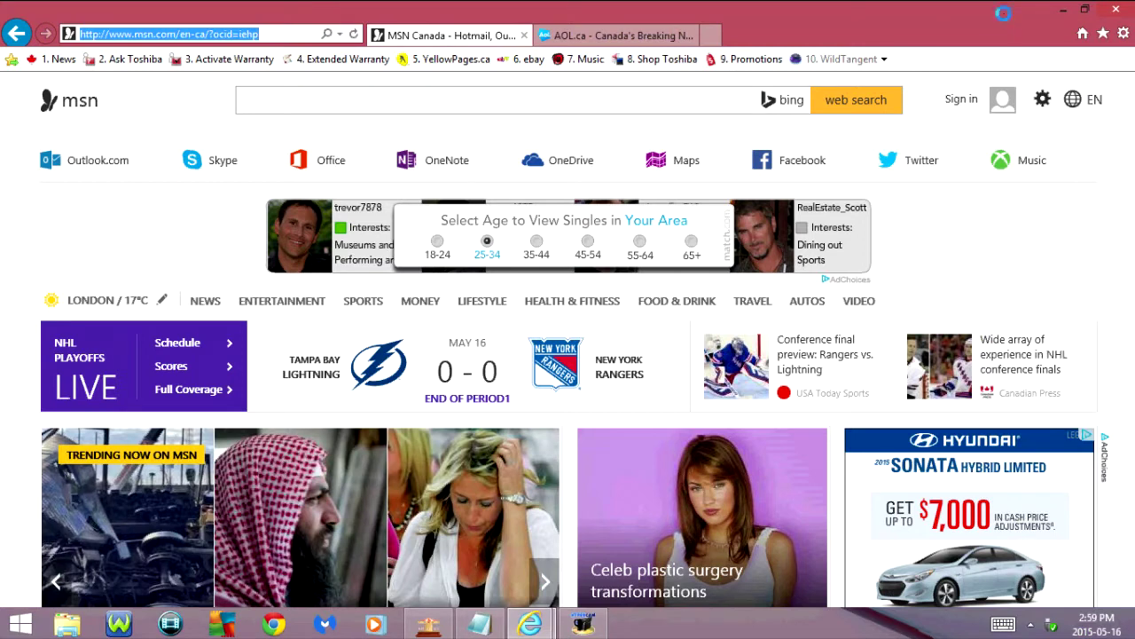
Step: Bring up the Add to Favorites and Print dialogs with Ctrl+D and Ctrl+P, cancelling each
key(ctrl+d)
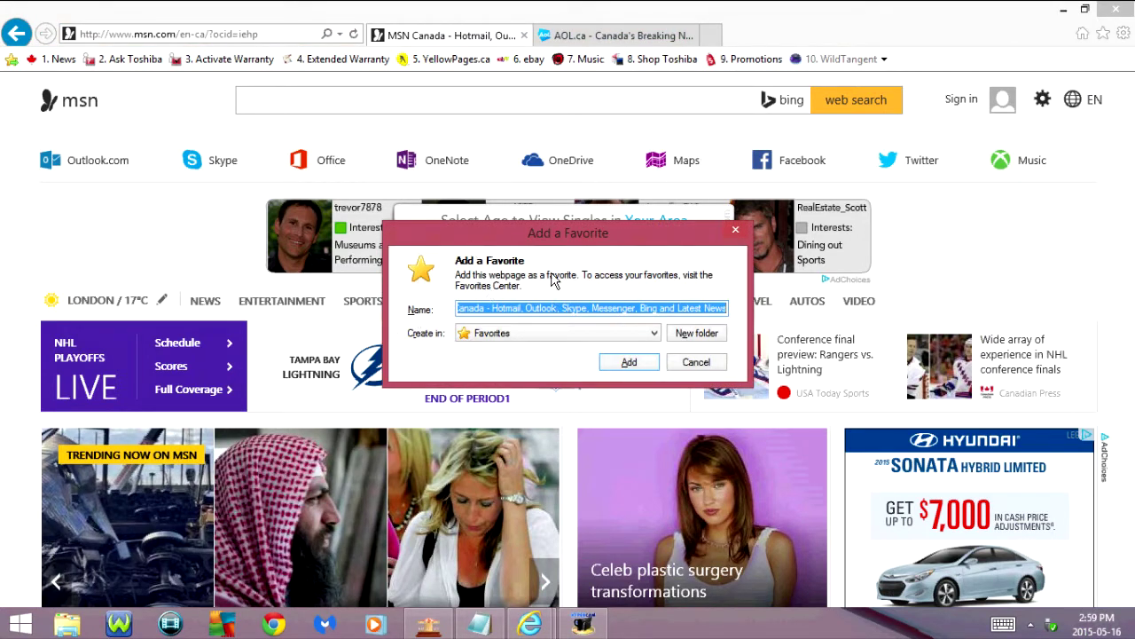
key(Return)
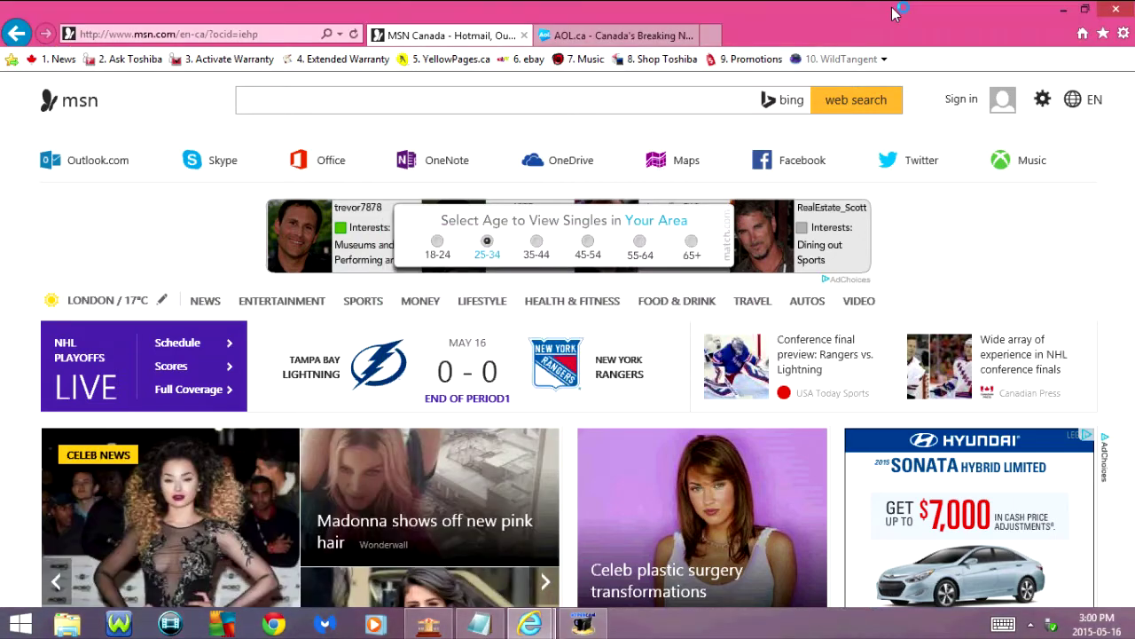
key(ctrl+p)
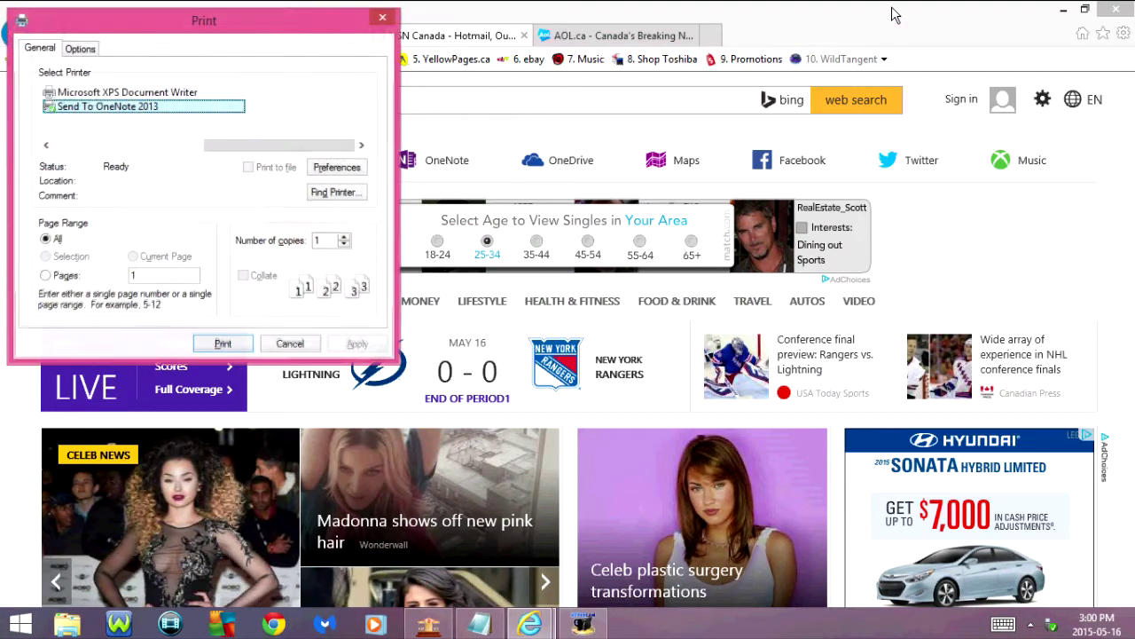
click(291, 340)
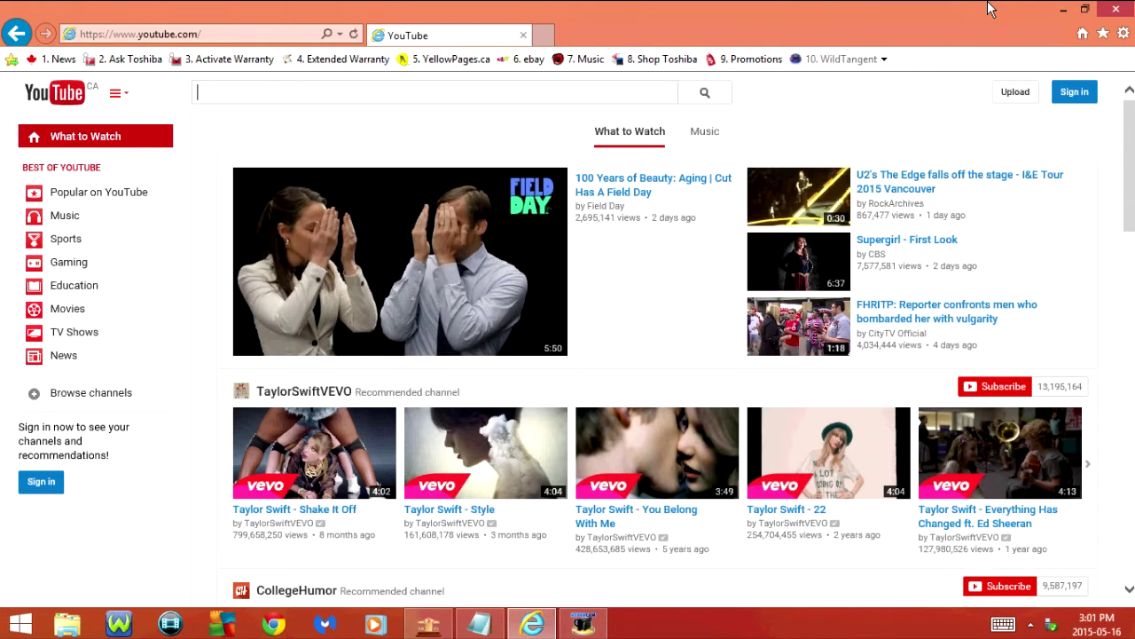
Step: Toggle full-screen on and off, then open Save Webpage with file name YouTube
key(F11)
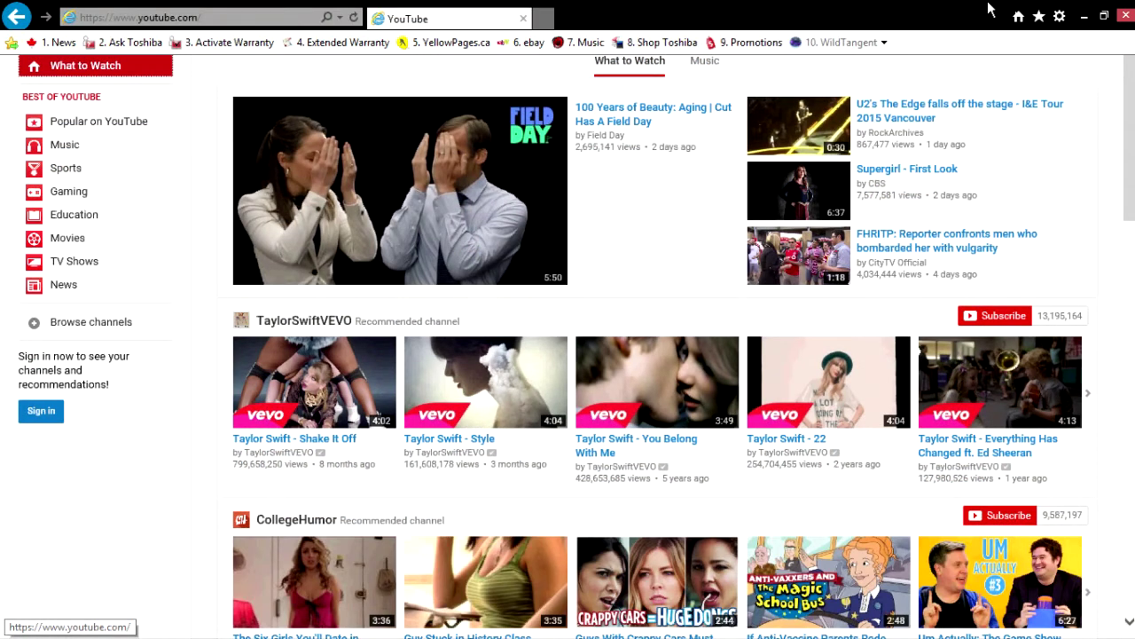
key(F11)
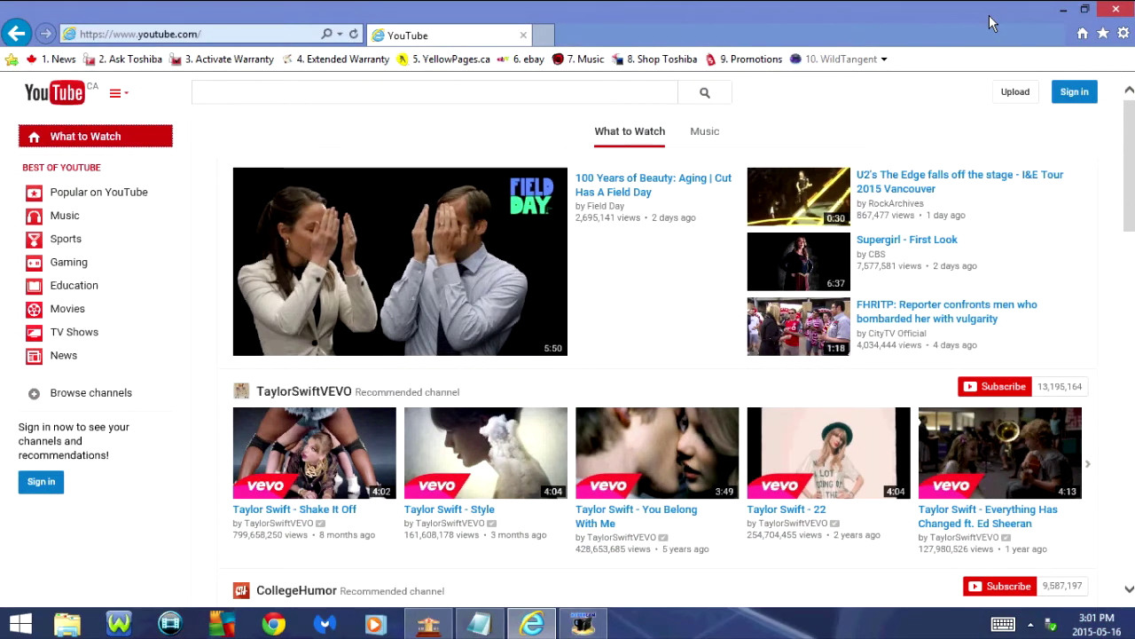
key(ctrl+s)
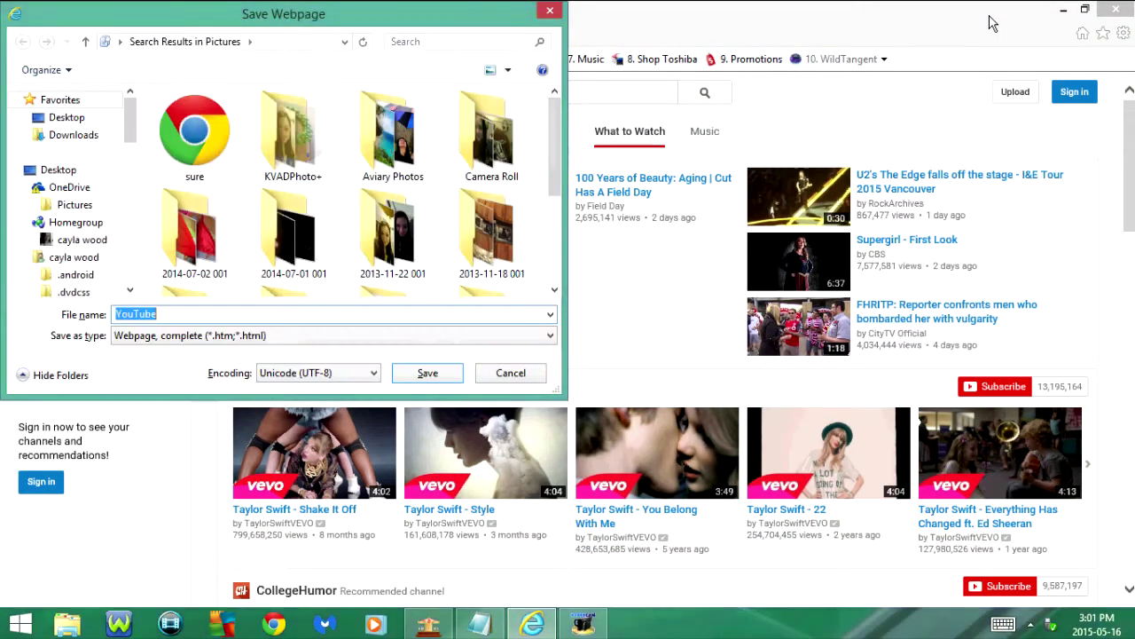
Step: Cancel the save dialog and search the page for 'Teeety' with Find
key(Escape)
key(ctrl+f)
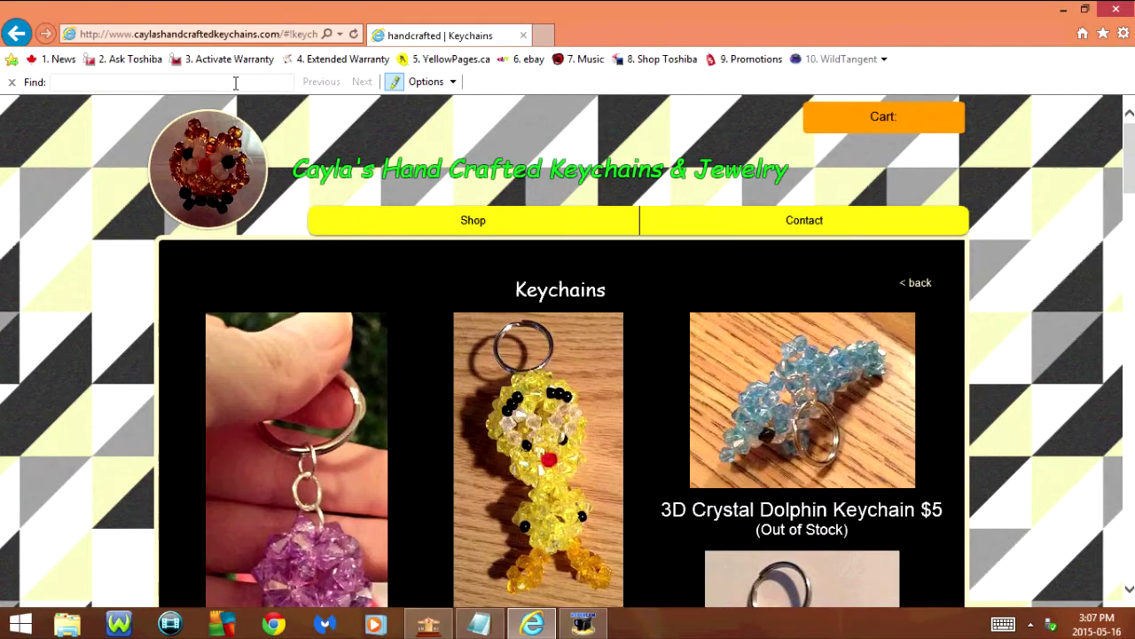
text(T)
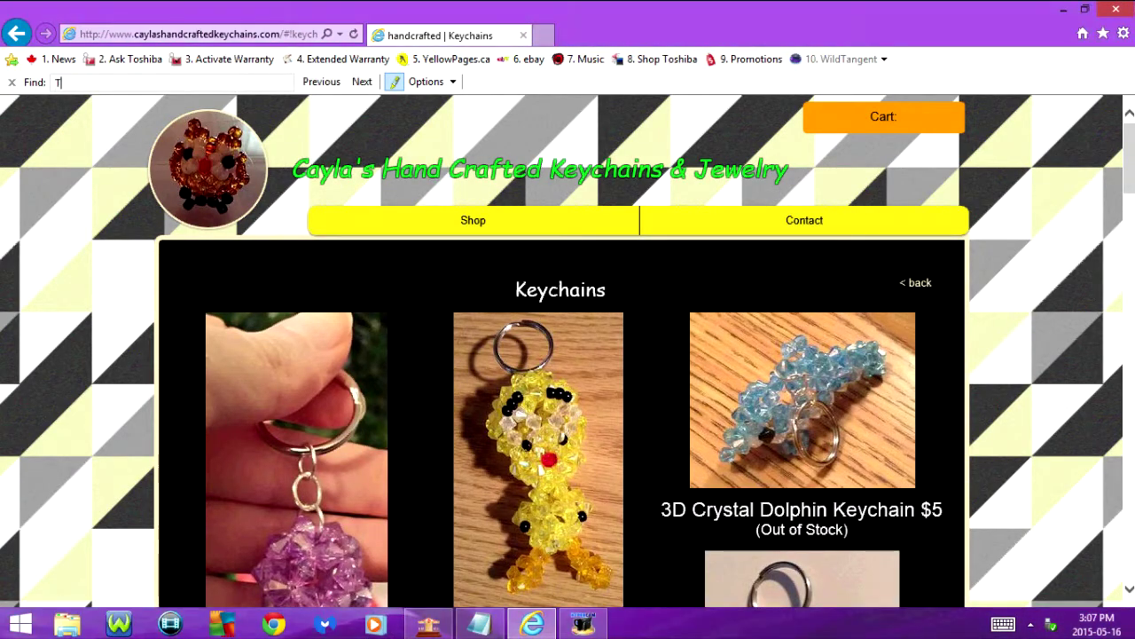
text(eeety)
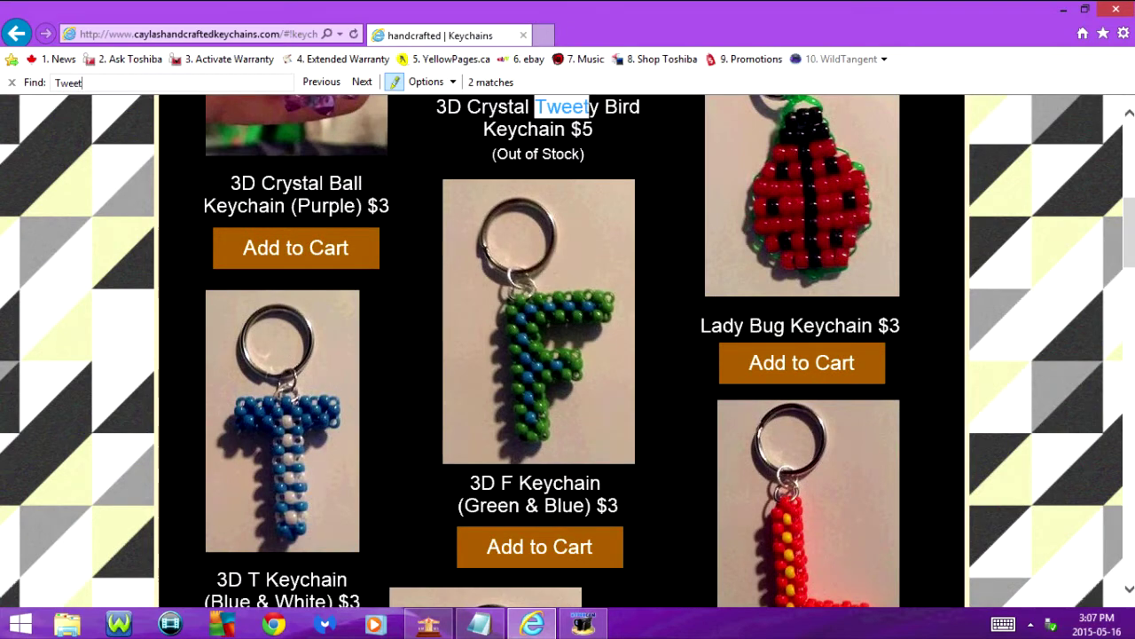
Step: Clear the search, look for 'Lady', then clear it and go back a page
key(BackSpace)
key(BackSpace)
key(BackSpace)
key(BackSpace)
key(BackSpace)
key(BackSpace)
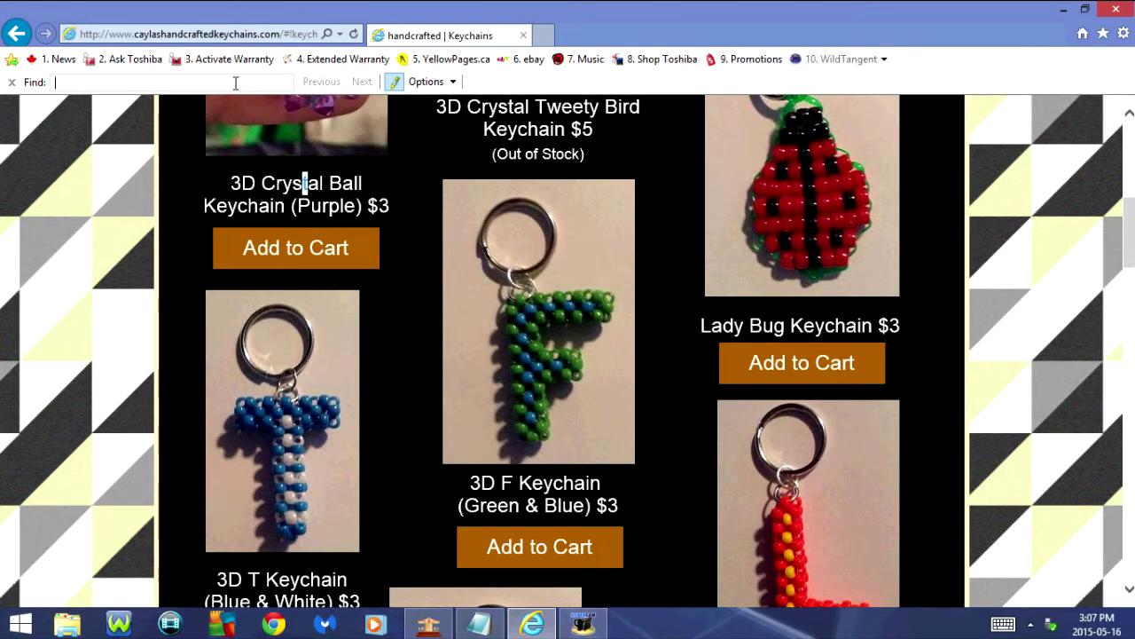
text(Lady)
key(BackSpace)
key(BackSpace)
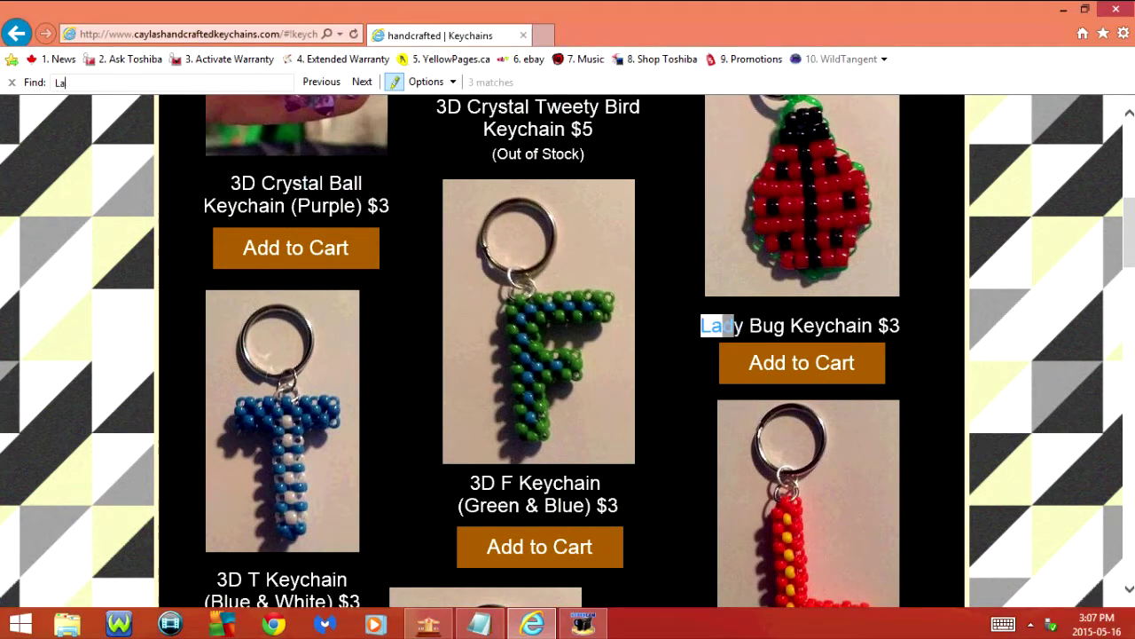
key(BackSpace)
key(BackSpace)
key(BackSpace)
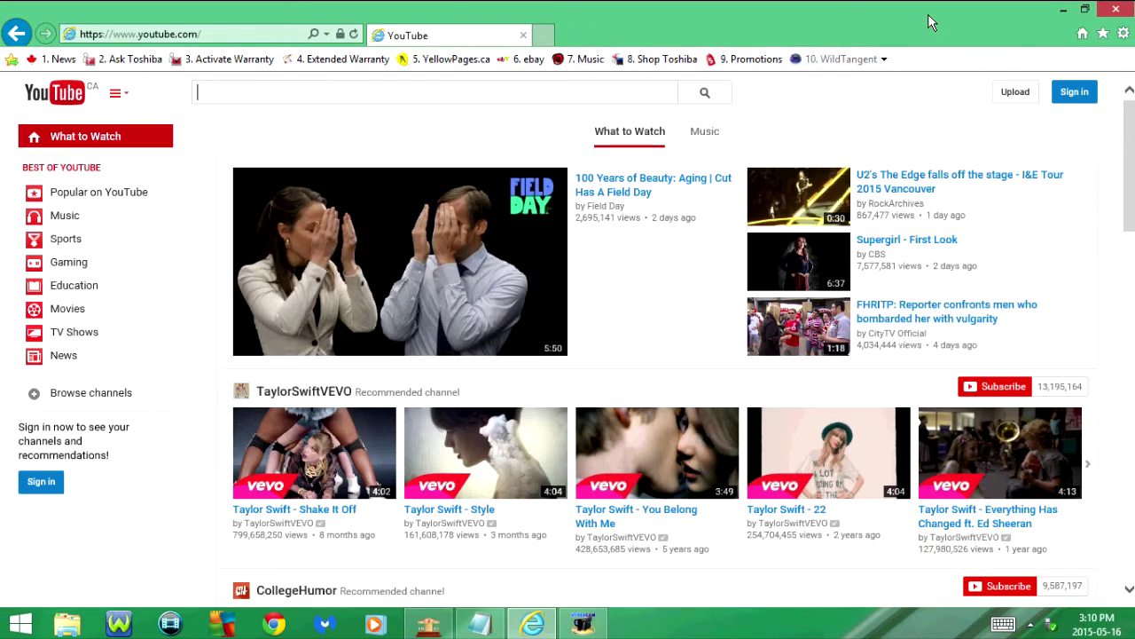
Step: Press F7 to get the Caret Browsing prompt over the YouTube home page
key(F7)
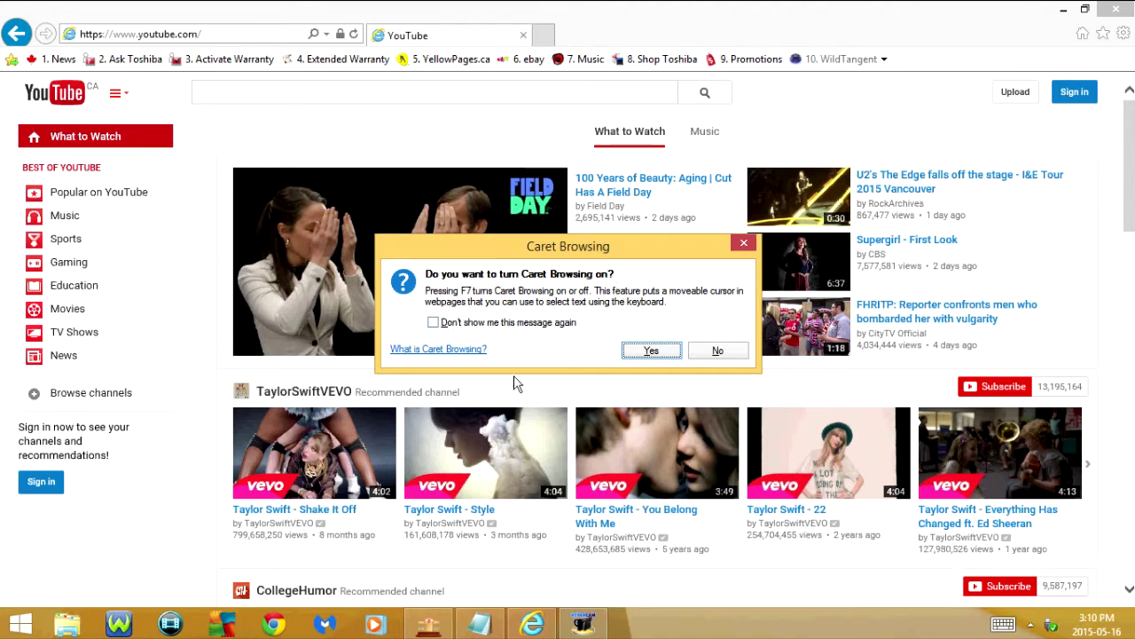
Step: Decline caret browsing, zoom the YouTube page in once, then zoom out twice to normal size
click(717, 352)
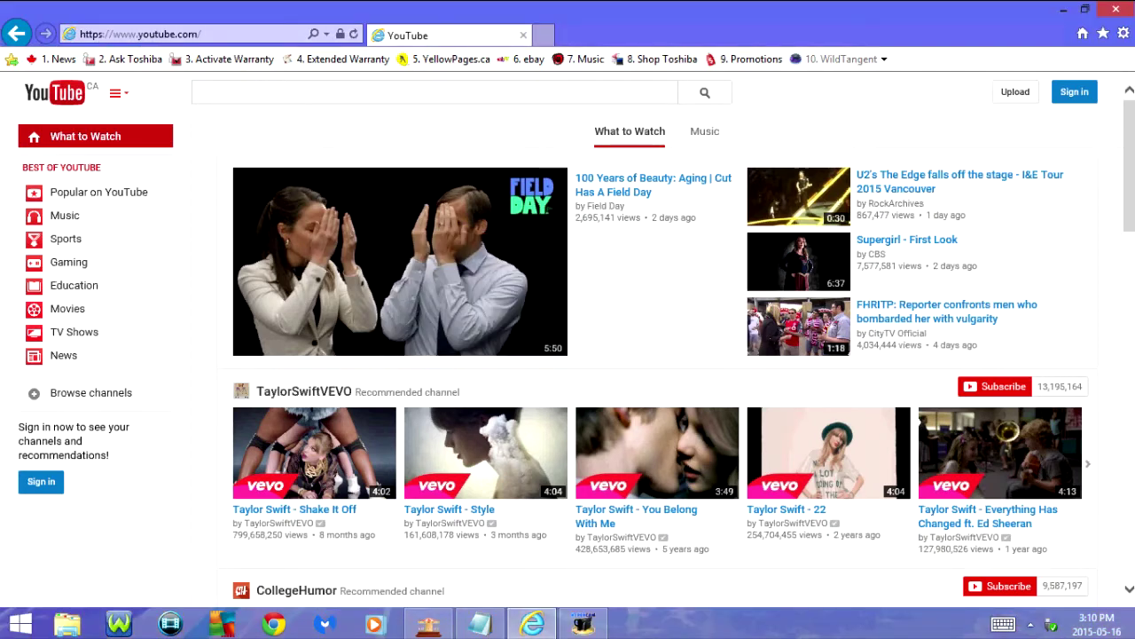
key(ctrl+plus)
key(ctrl+plus)
key(ctrl+plus)
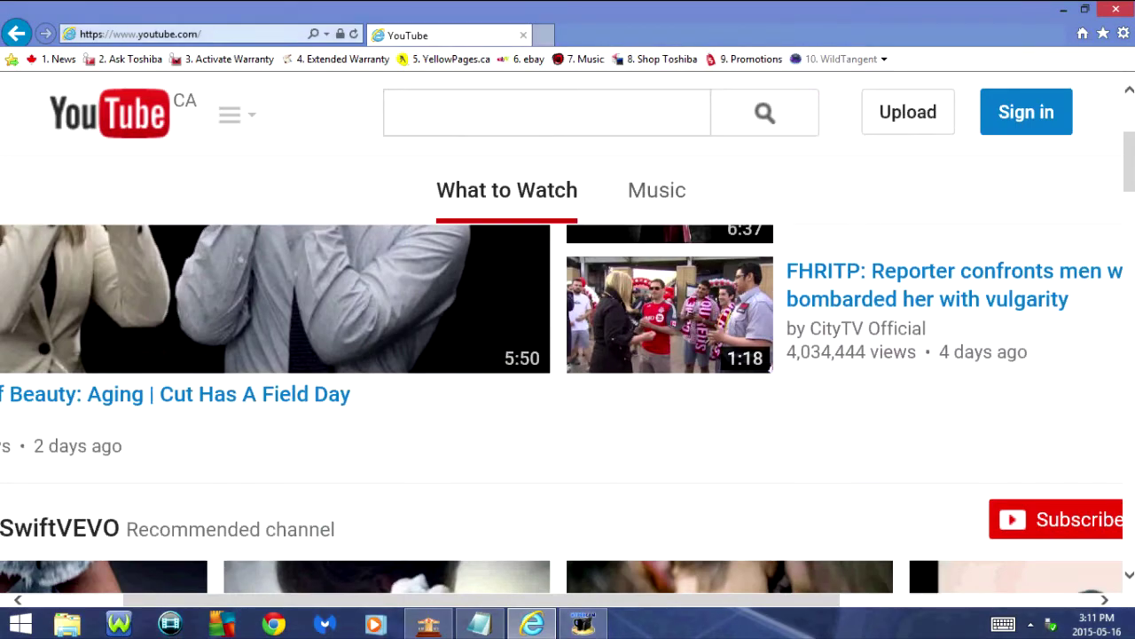
key(ctrl+minus)
key(ctrl+minus)
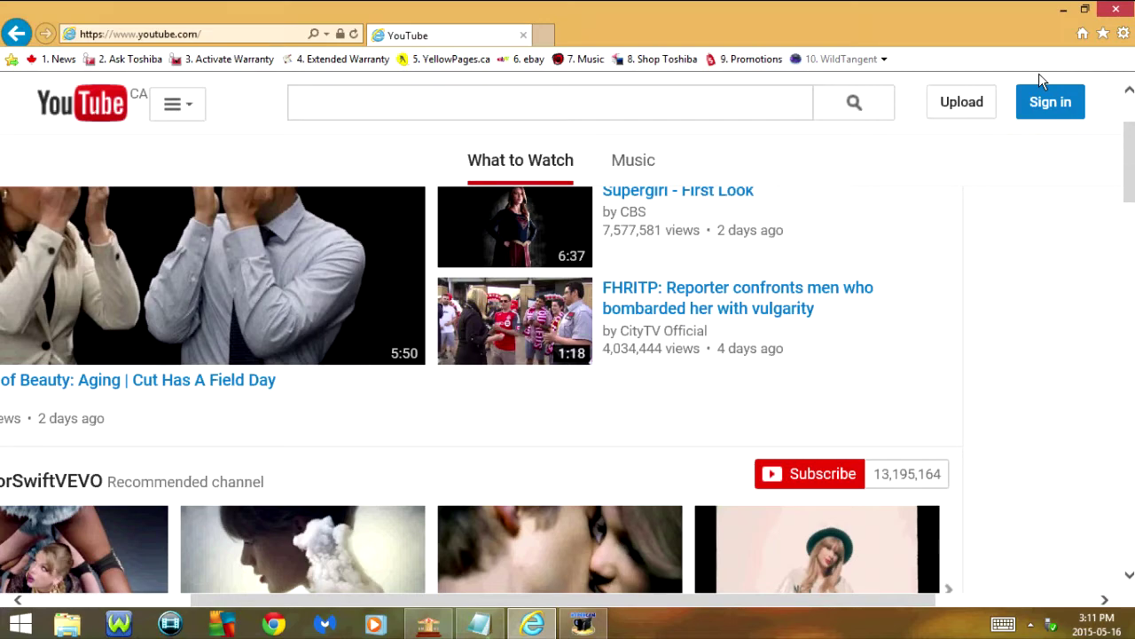
key(ctrl+minus)
key(ctrl+minus)
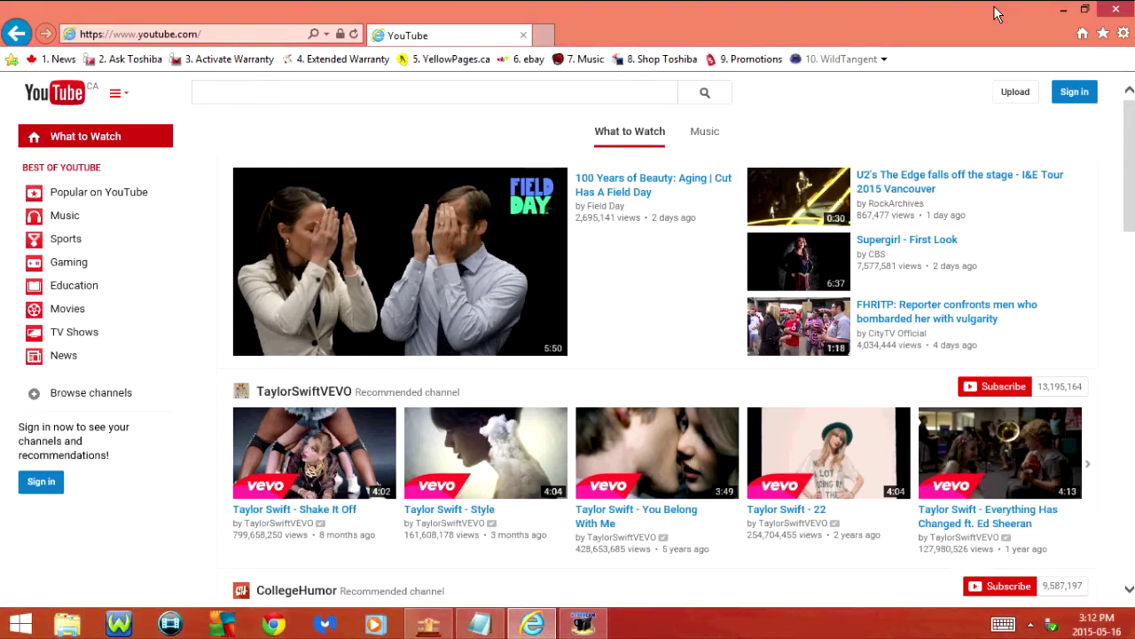
Step: Delete the checked browsing data from the Ctrl+Shift+Delete Delete Browsing History dialog
key(ctrl+shift+Delete)
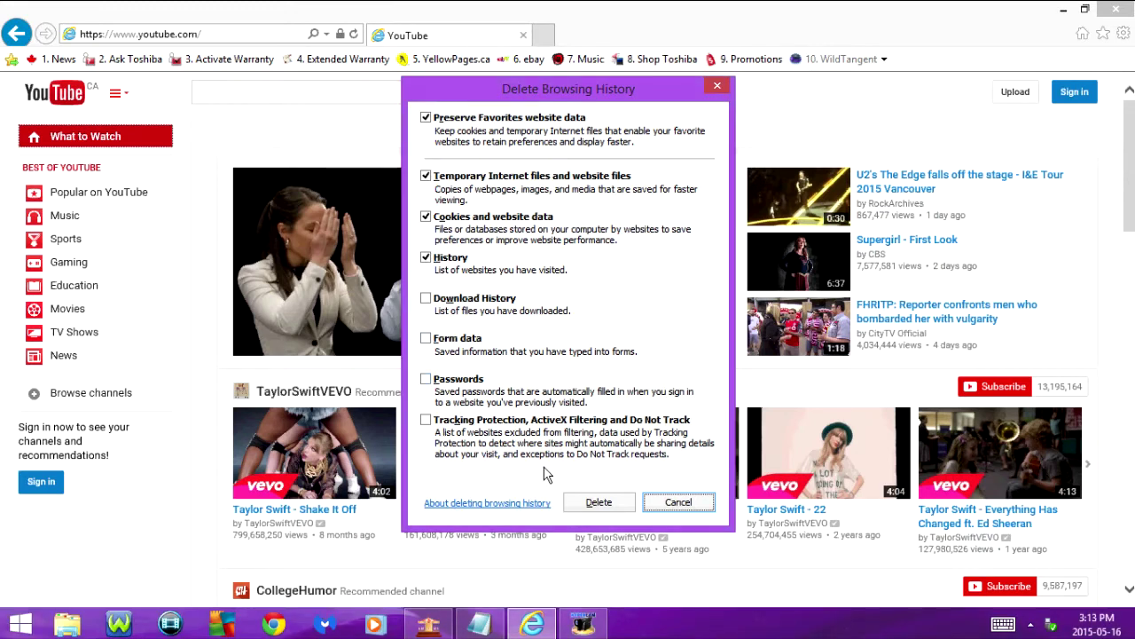
click(600, 501)
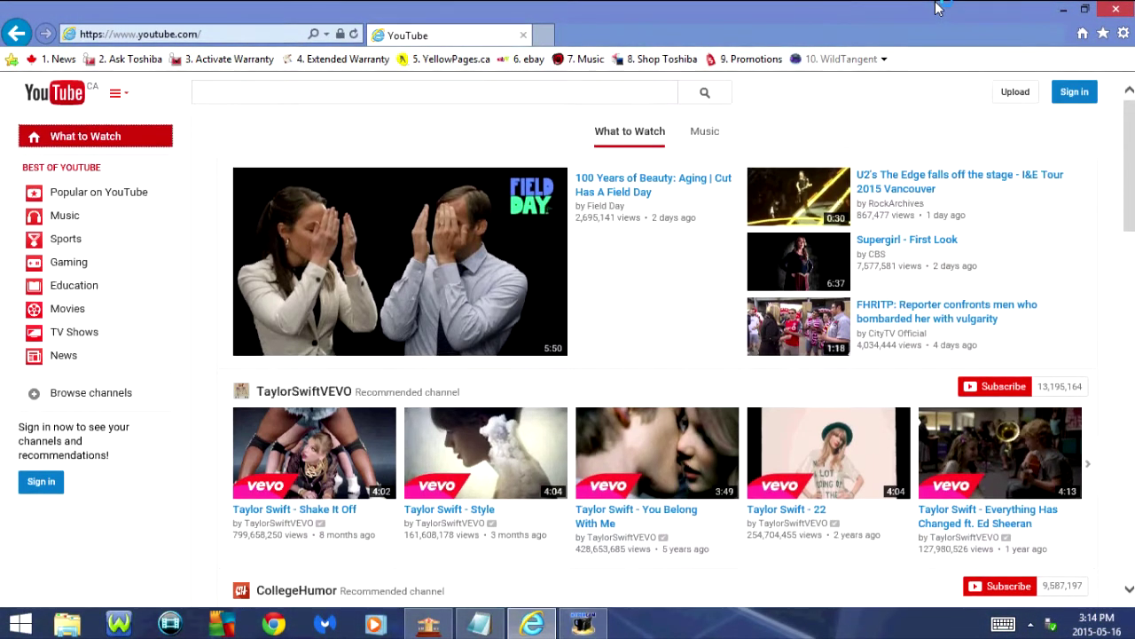
key(ctrl+shift+p)
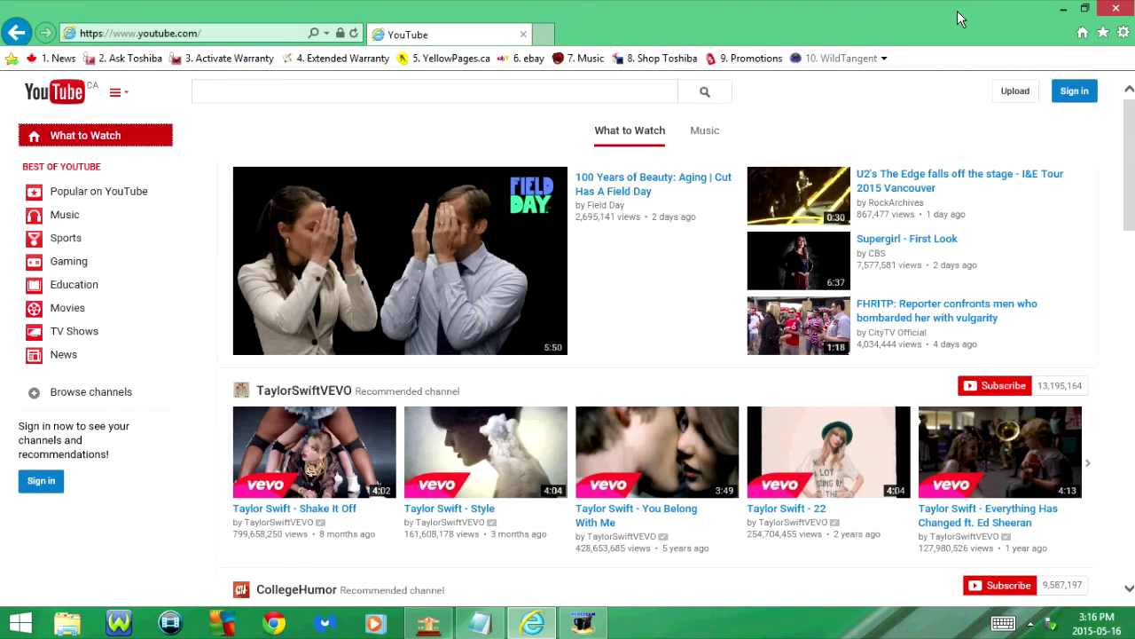
key(alt+c)
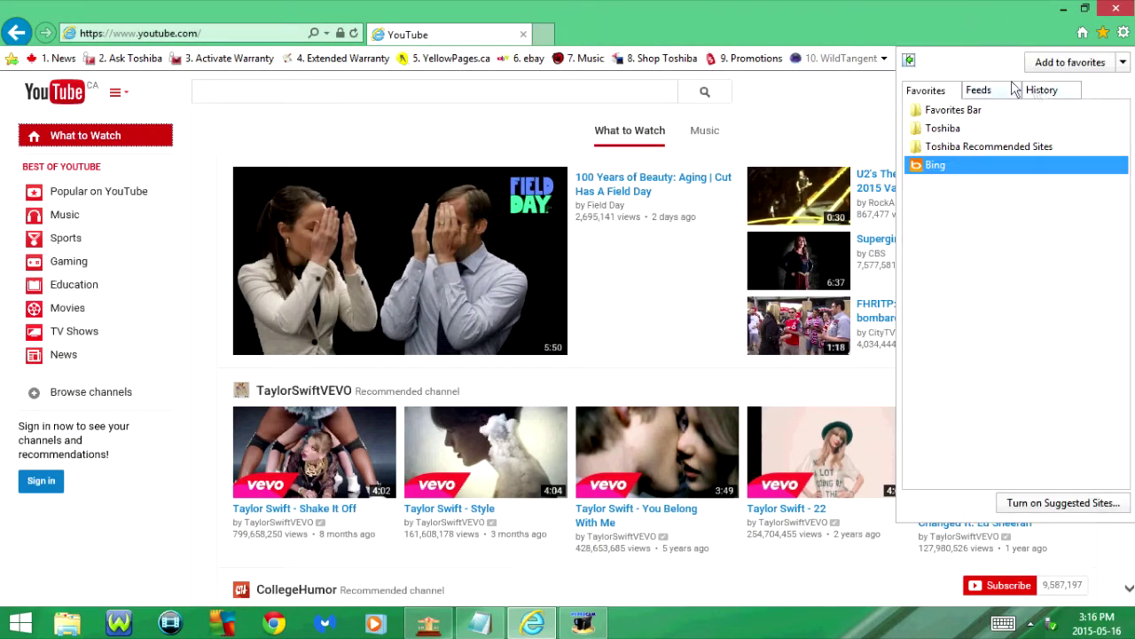
click(1042, 90)
click(940, 281)
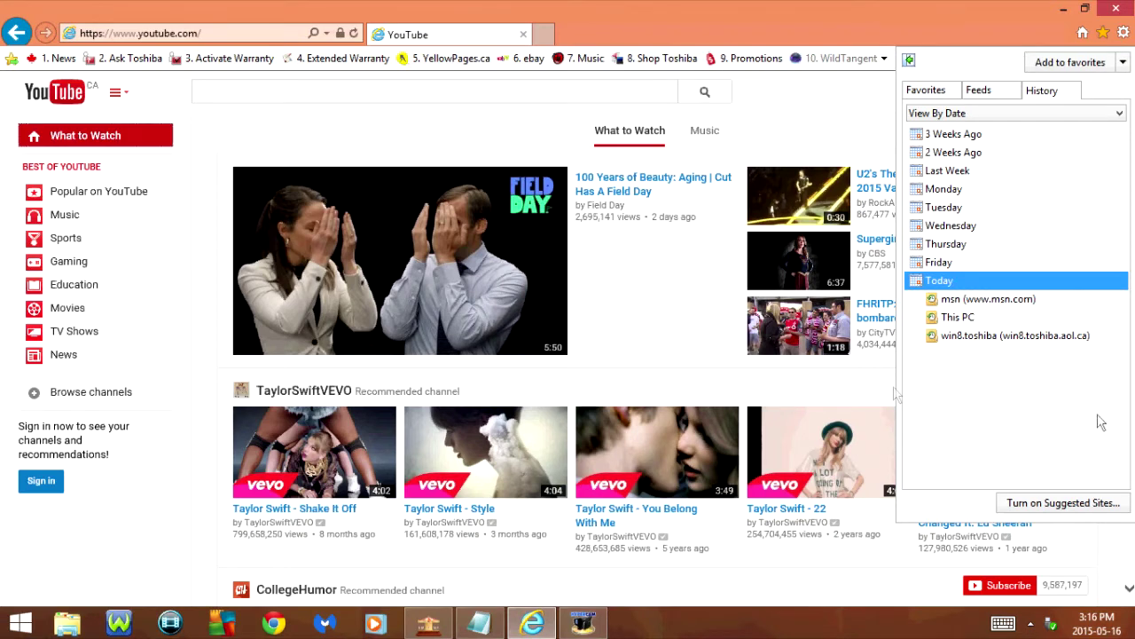
click(869, 107)
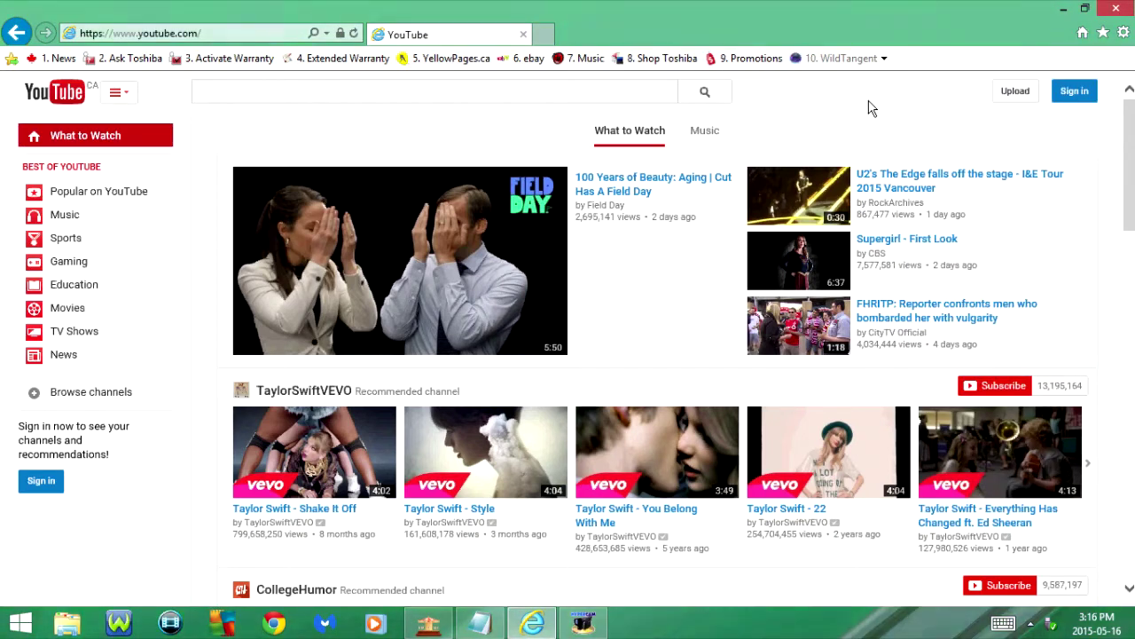
Step: Clear all entries from the View Downloads list, then bring up the F12 developer tools
key(ctrl+j)
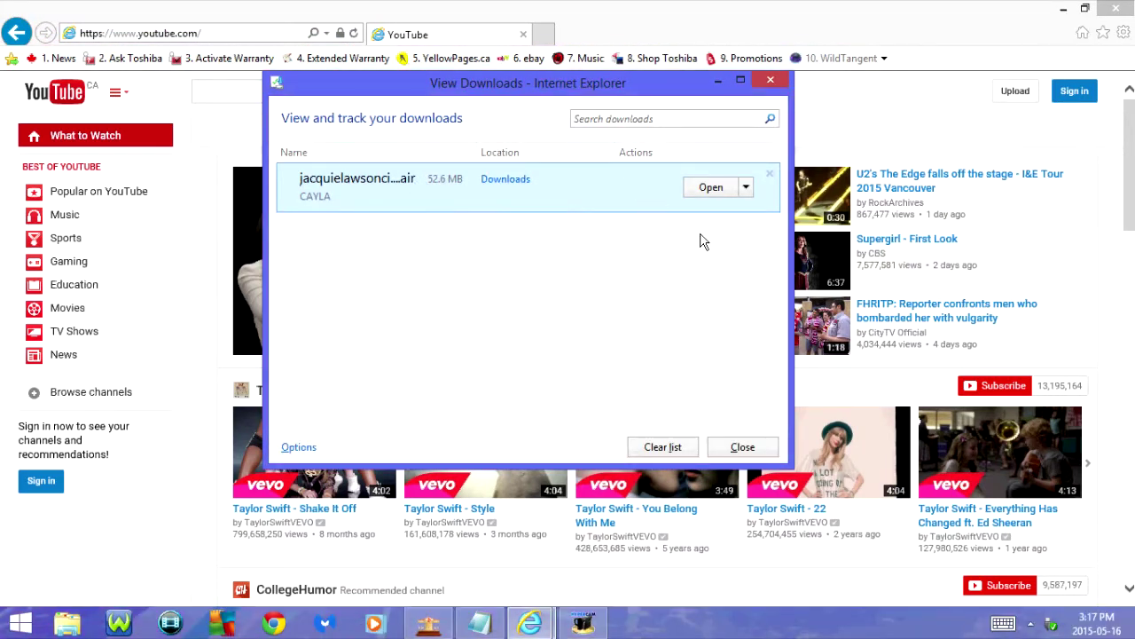
click(660, 448)
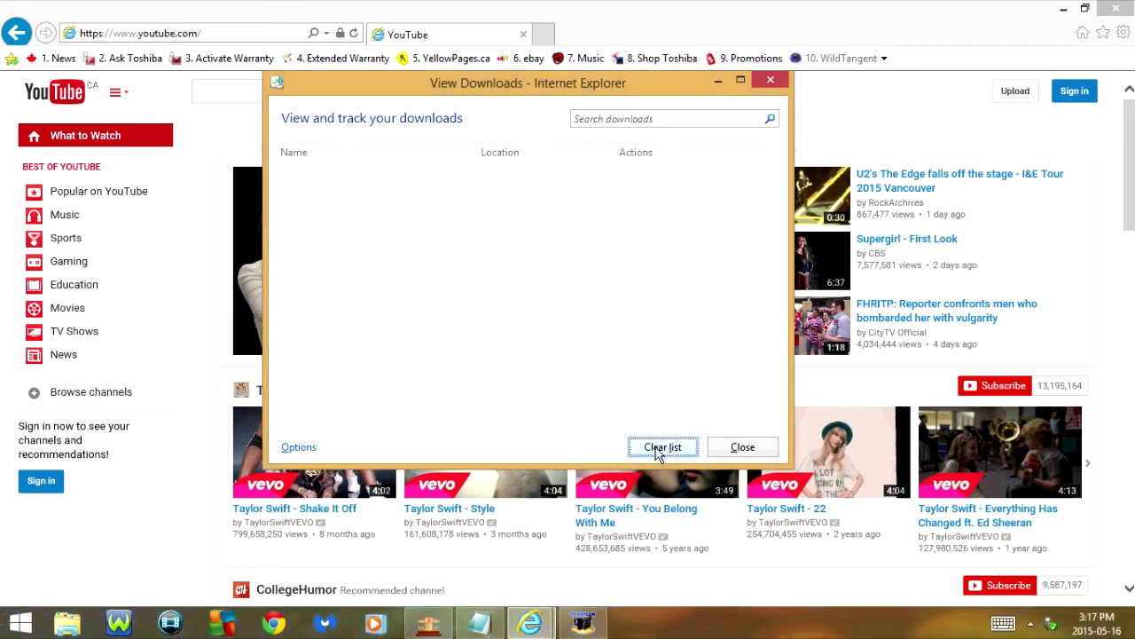
click(742, 447)
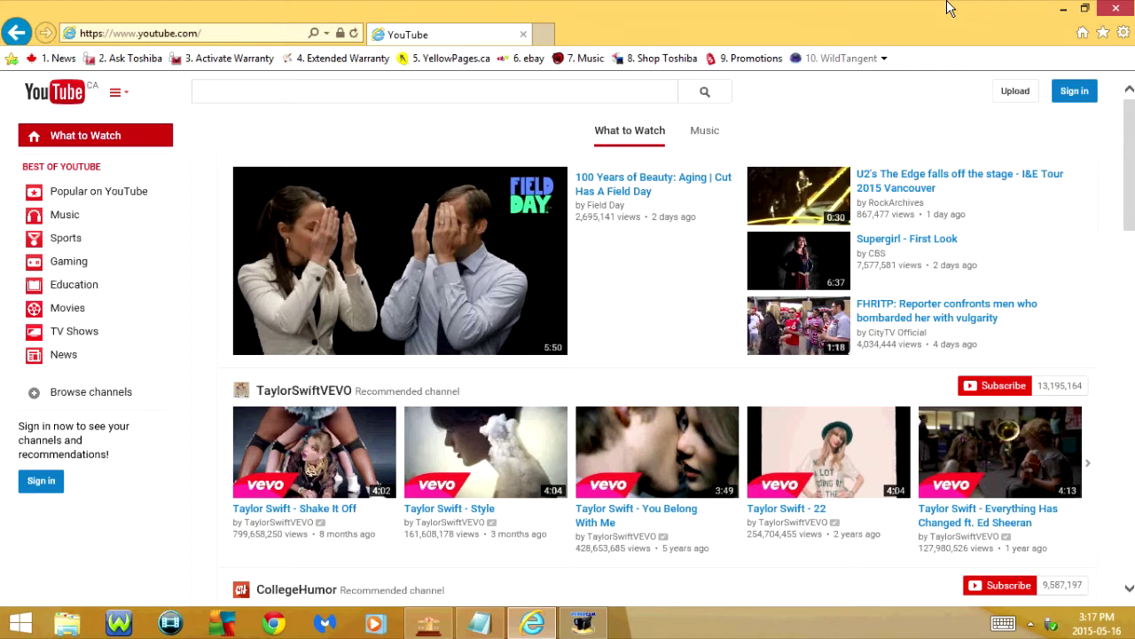
key(F12)
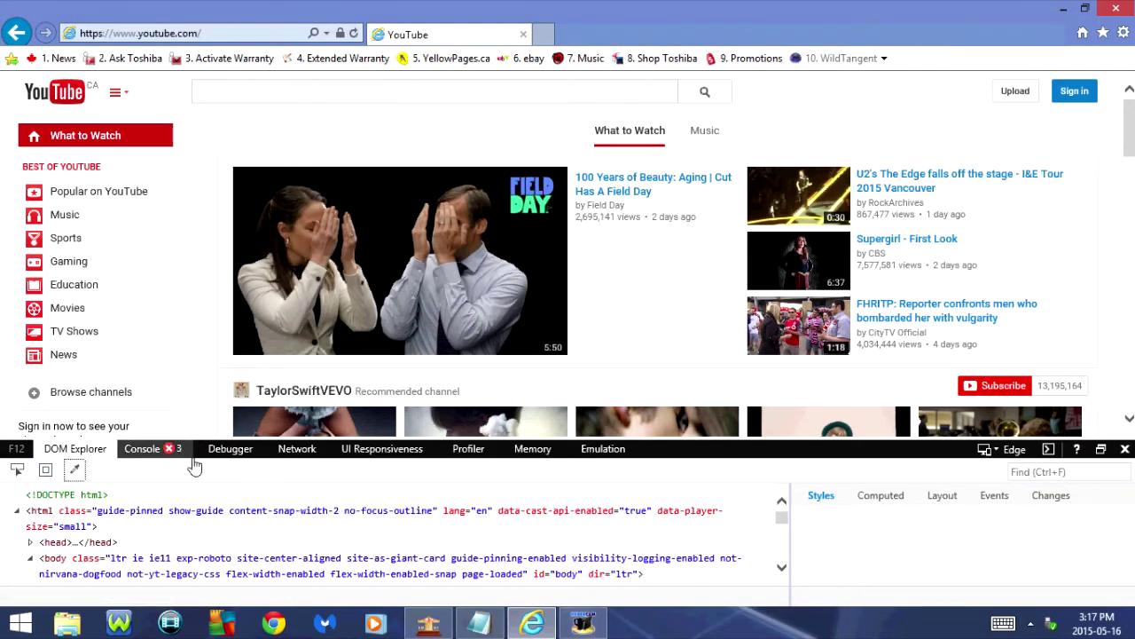
Step: Visit the Console, Debugger, Network, UI Responsiveness, Profiler, Memory and Emulation tabs in turn
click(174, 454)
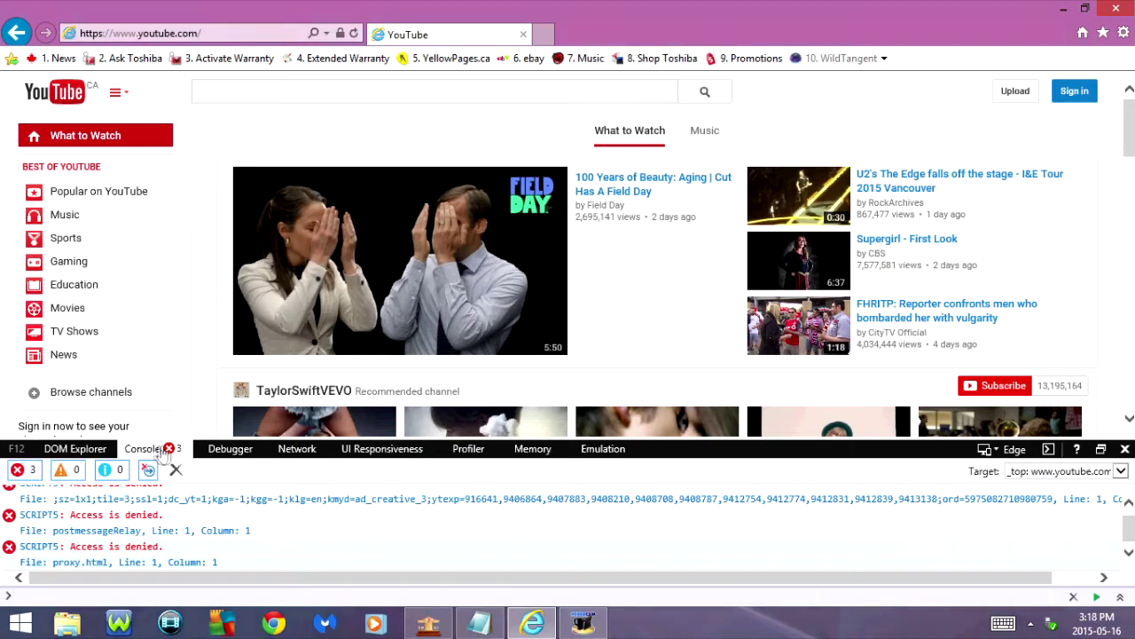
click(238, 460)
click(292, 455)
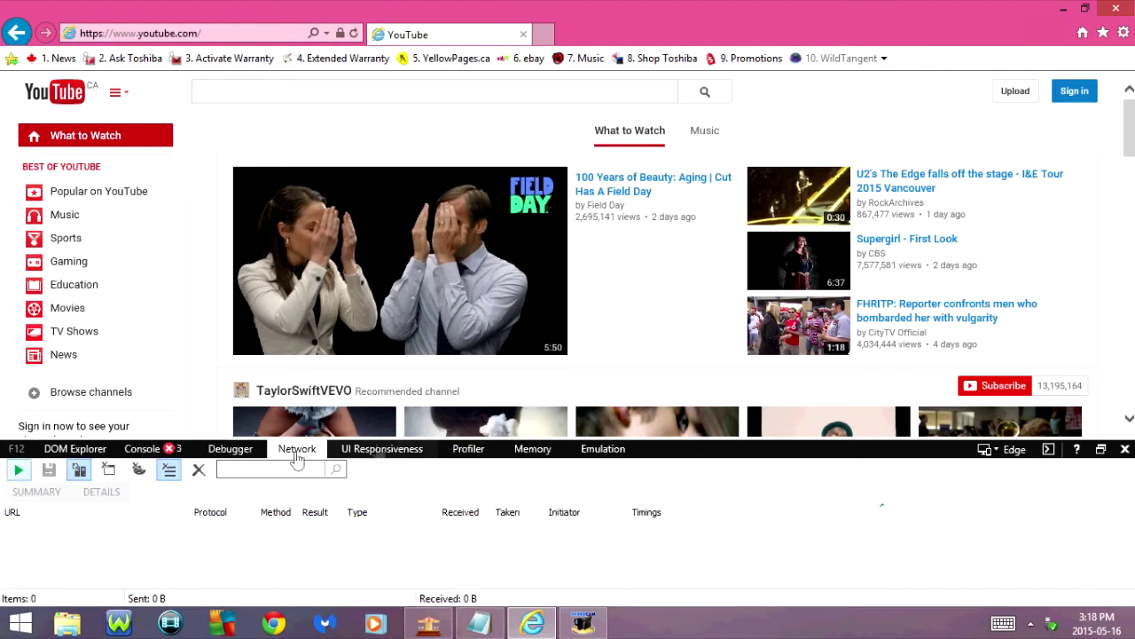
click(390, 452)
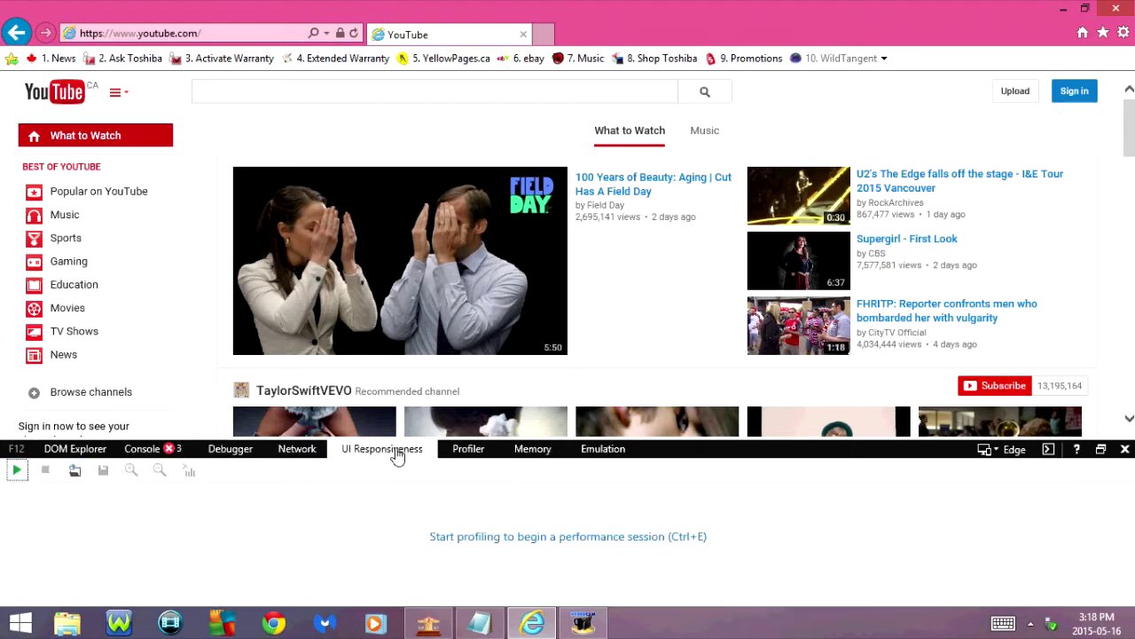
click(470, 453)
click(539, 453)
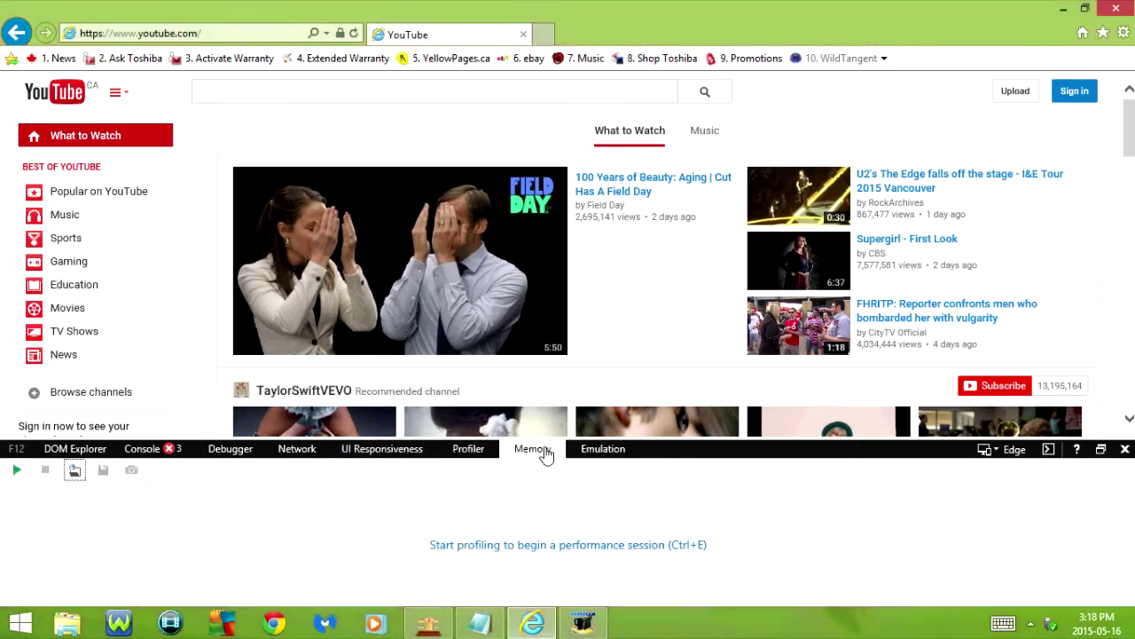
click(609, 458)
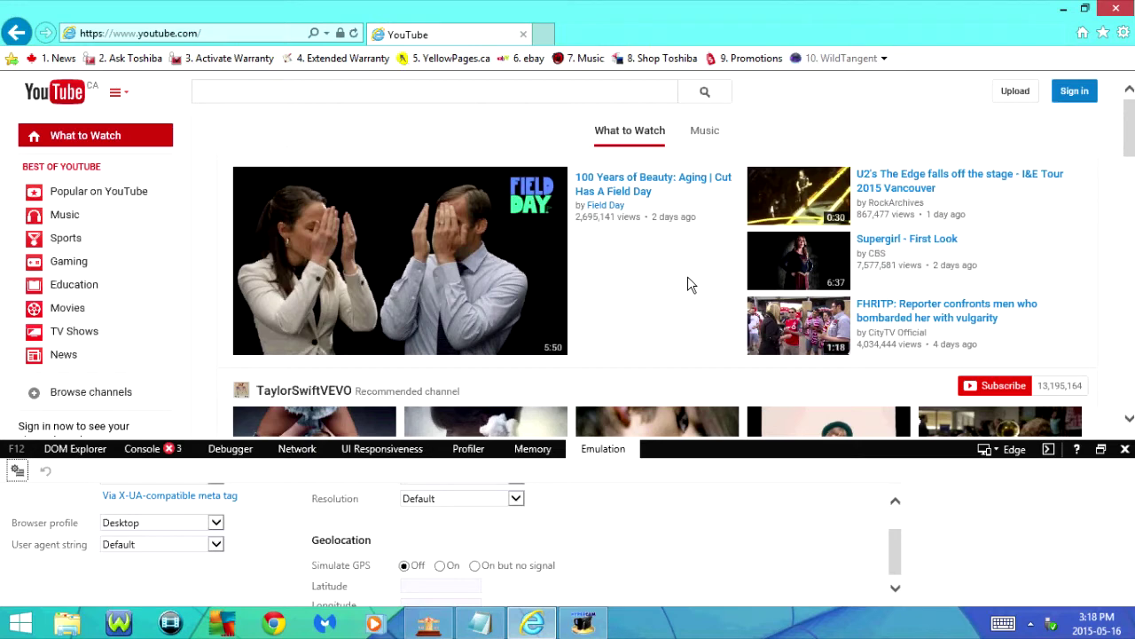
Step: Cycle the developer tools from DOM Explorer through Emulation using Ctrl+1 to Ctrl+8
key(ctrl+1)
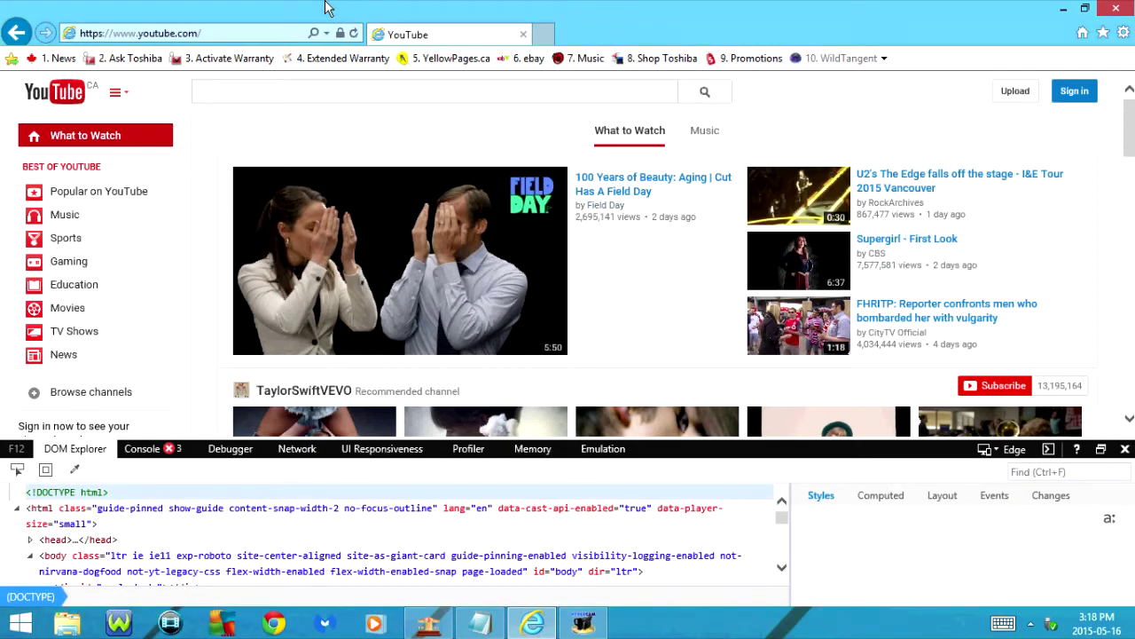
key(ctrl+2)
key(ctrl+3)
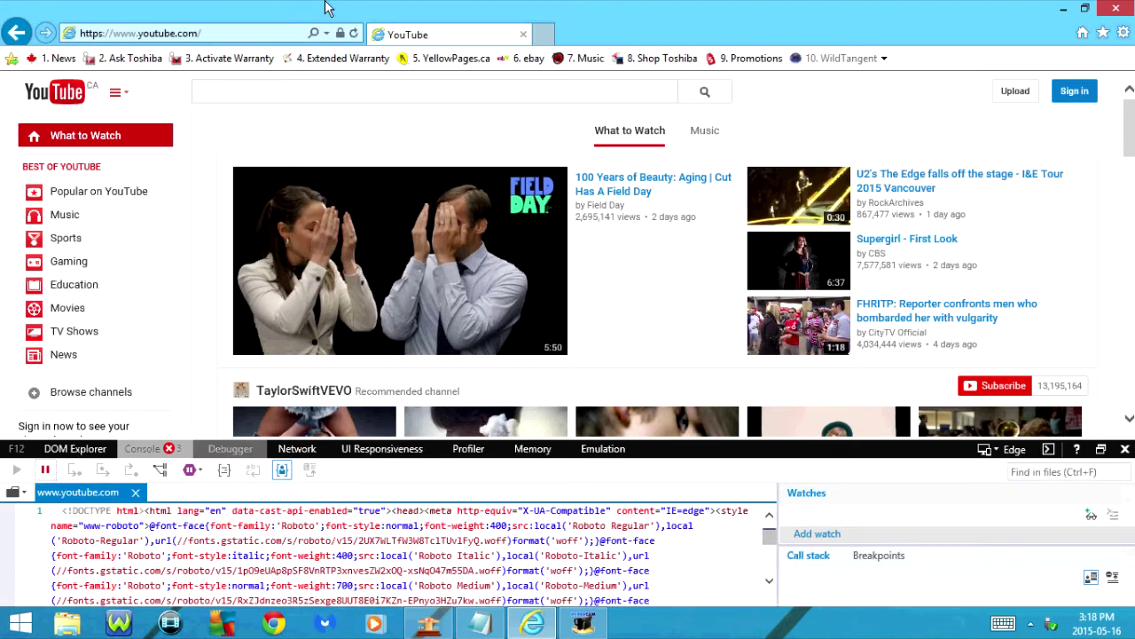
key(ctrl+4)
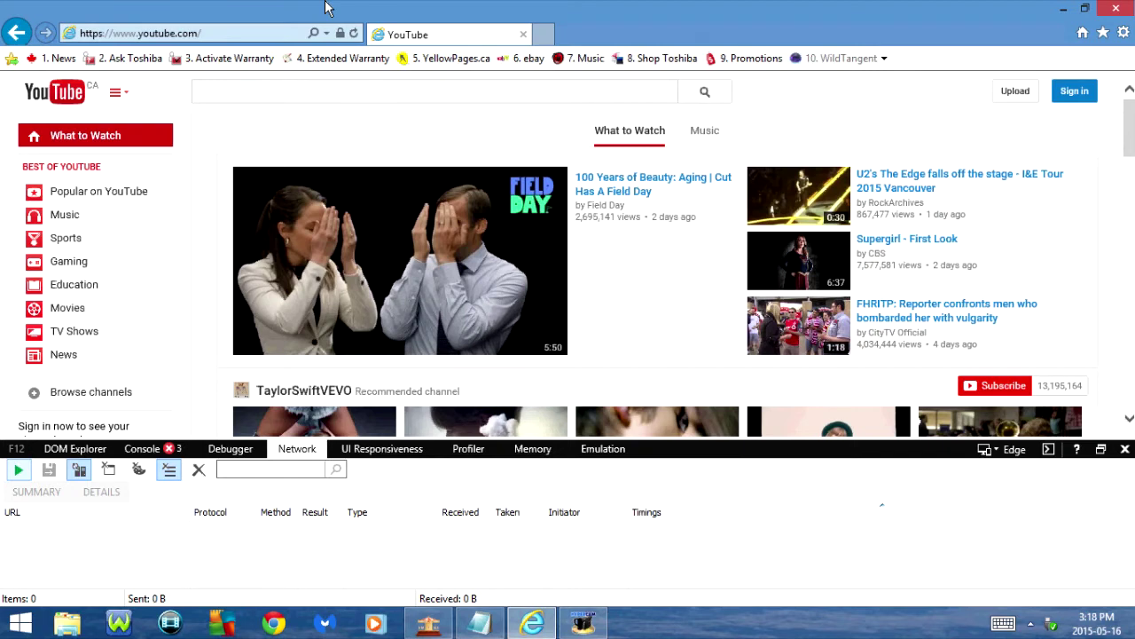
key(ctrl+5)
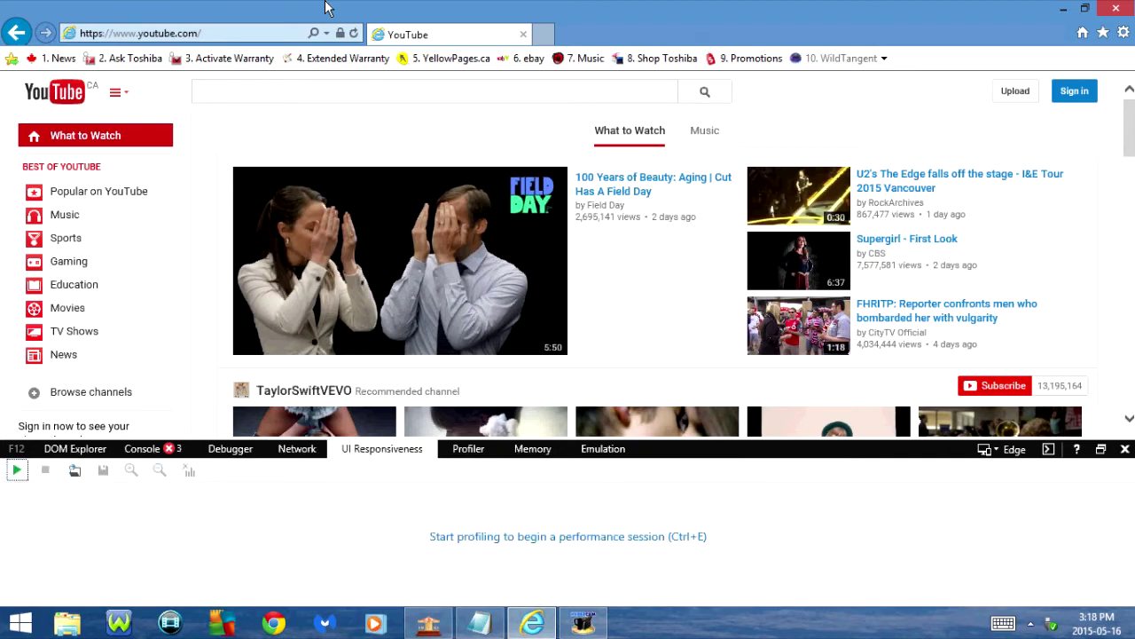
key(ctrl+6)
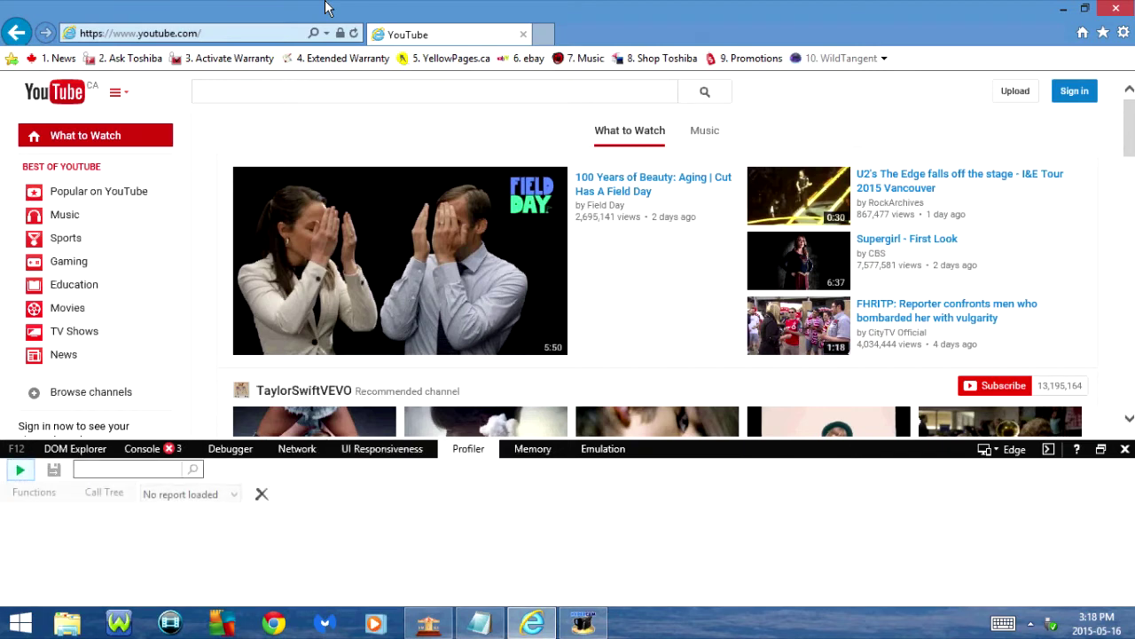
key(ctrl+7)
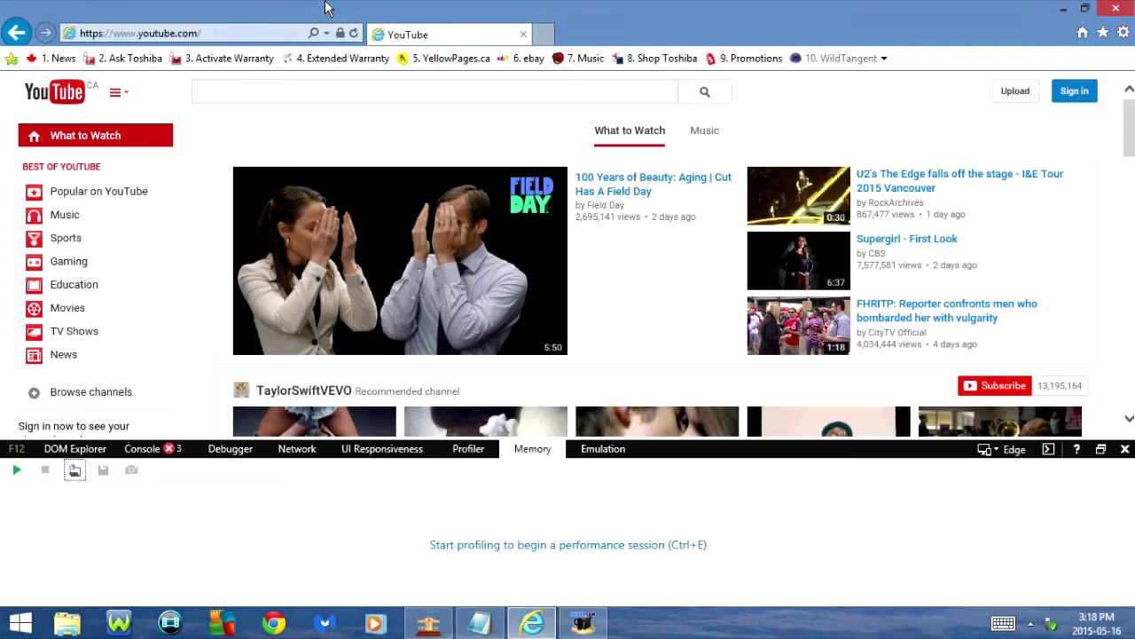
key(ctrl+8)
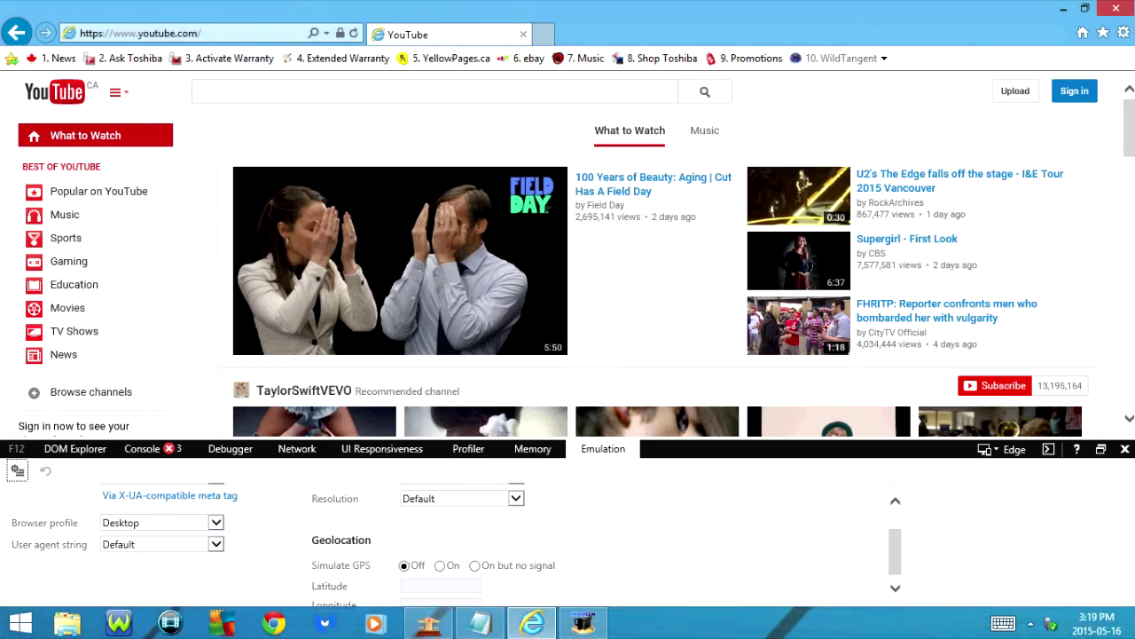
Step: Open F12 help, return to YouTube, then close, reopen undocked and redock the developer tools
key(F1)
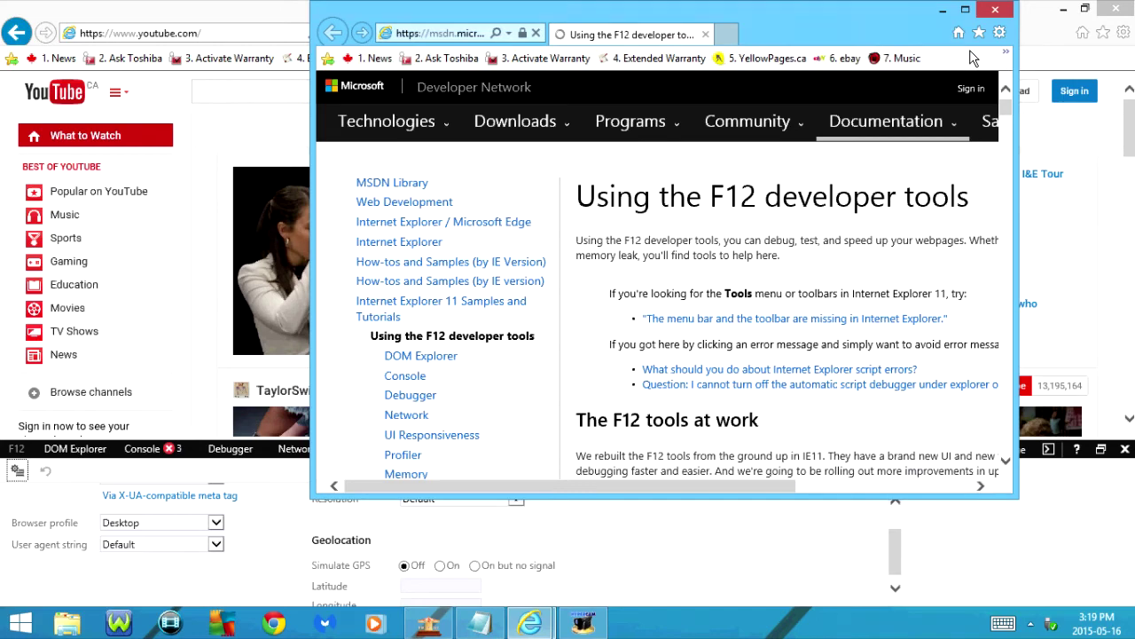
click(1092, 173)
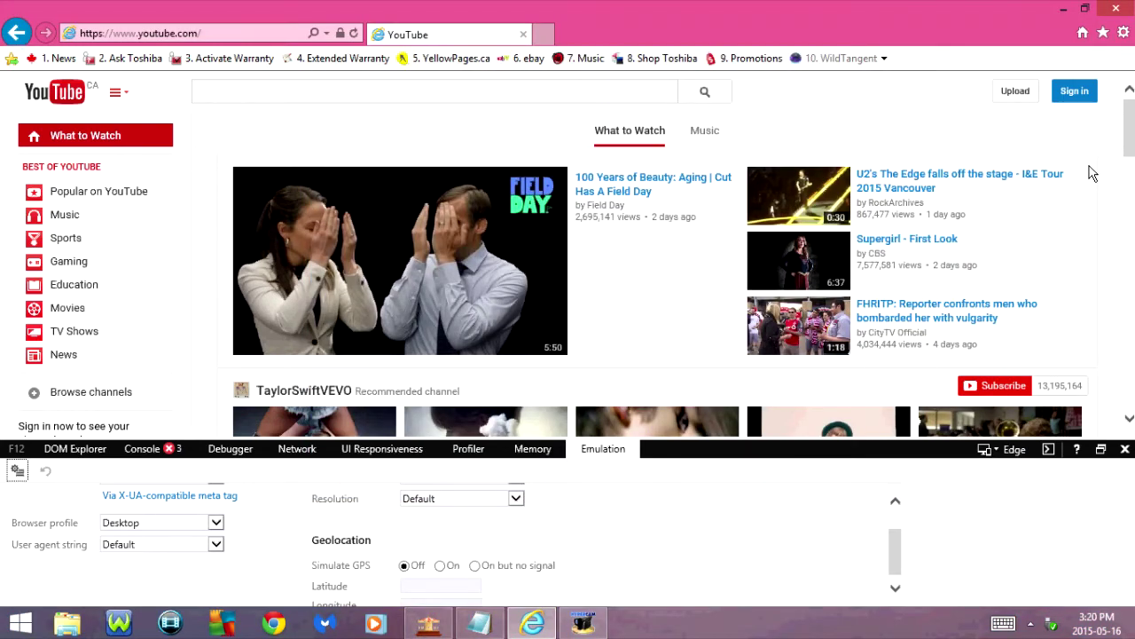
key(F12)
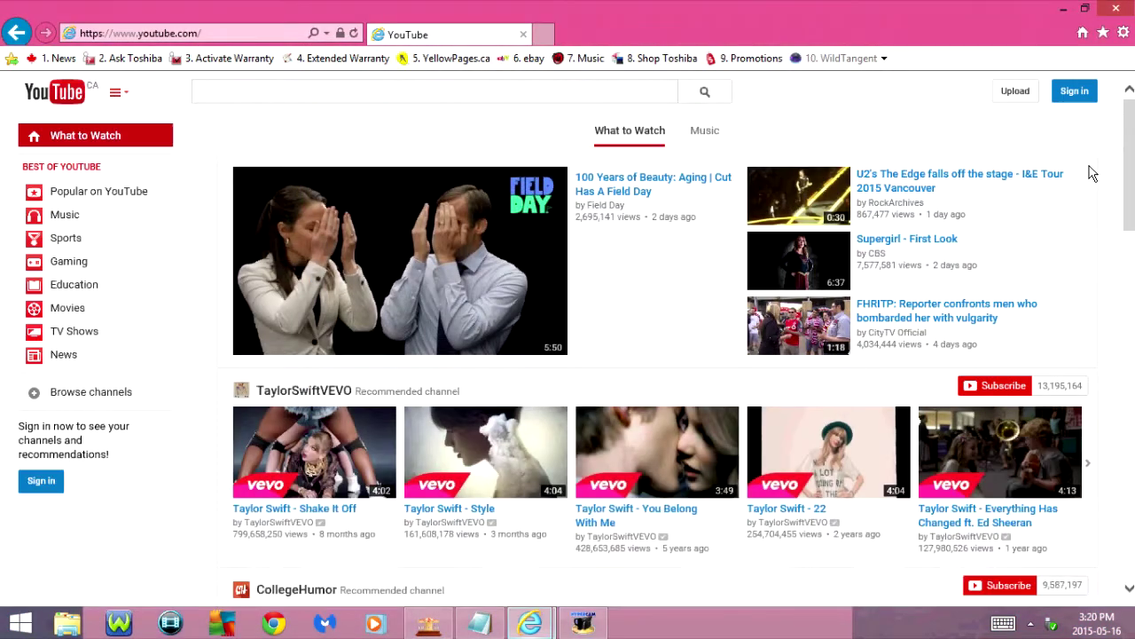
key(F12)
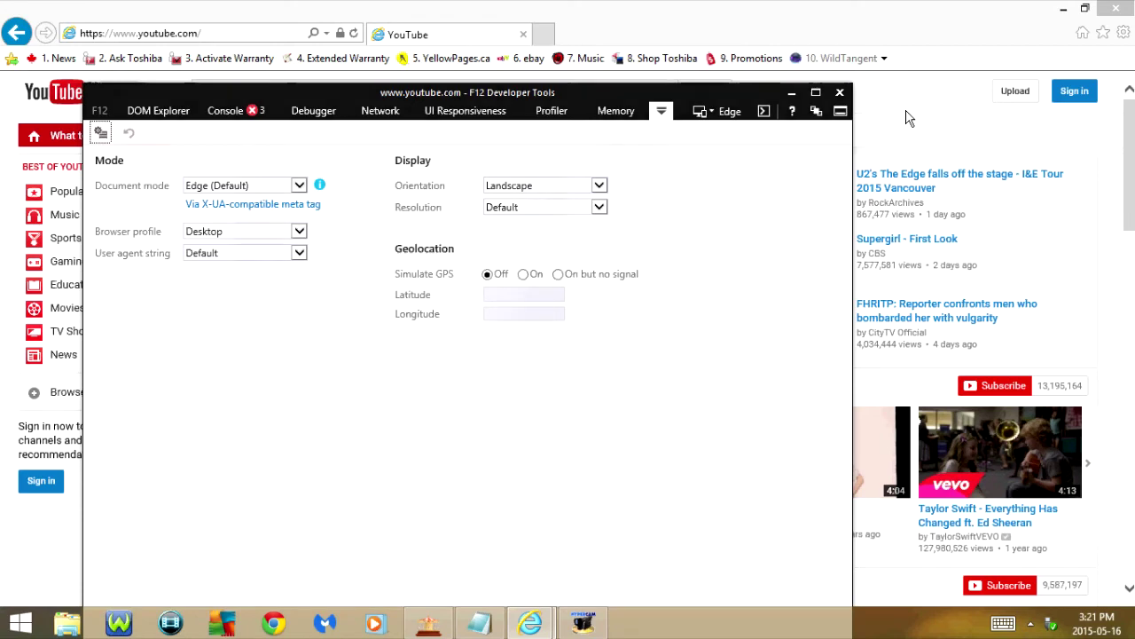
key(ctrl+p)
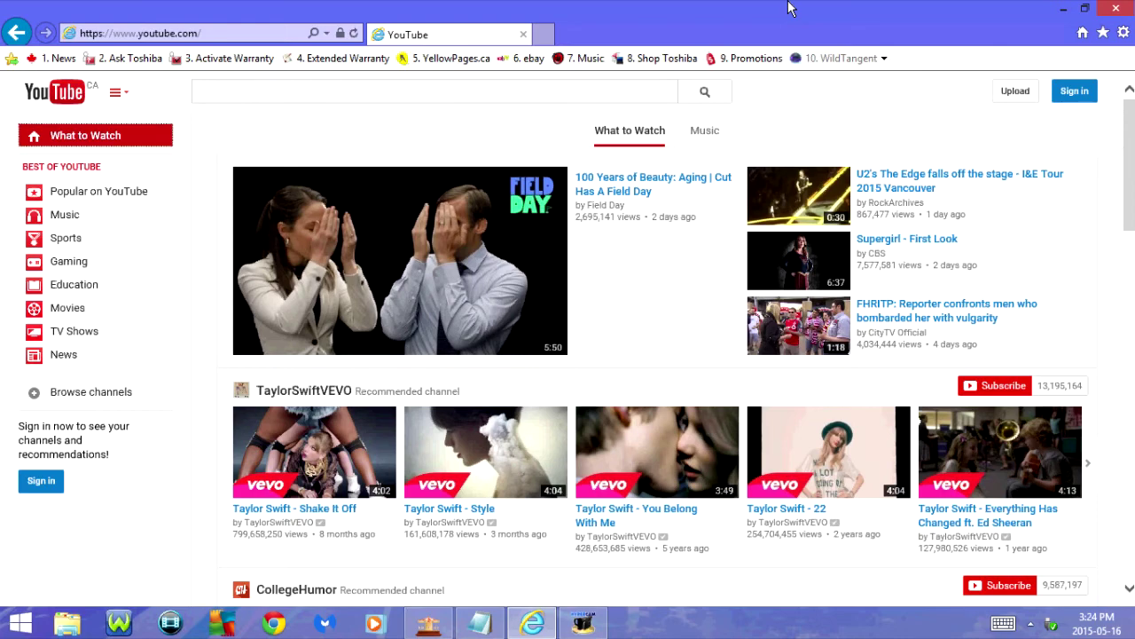
Step: Go back to the keychains shop page, forward to YouTube, then reload it
key(alt+Left)
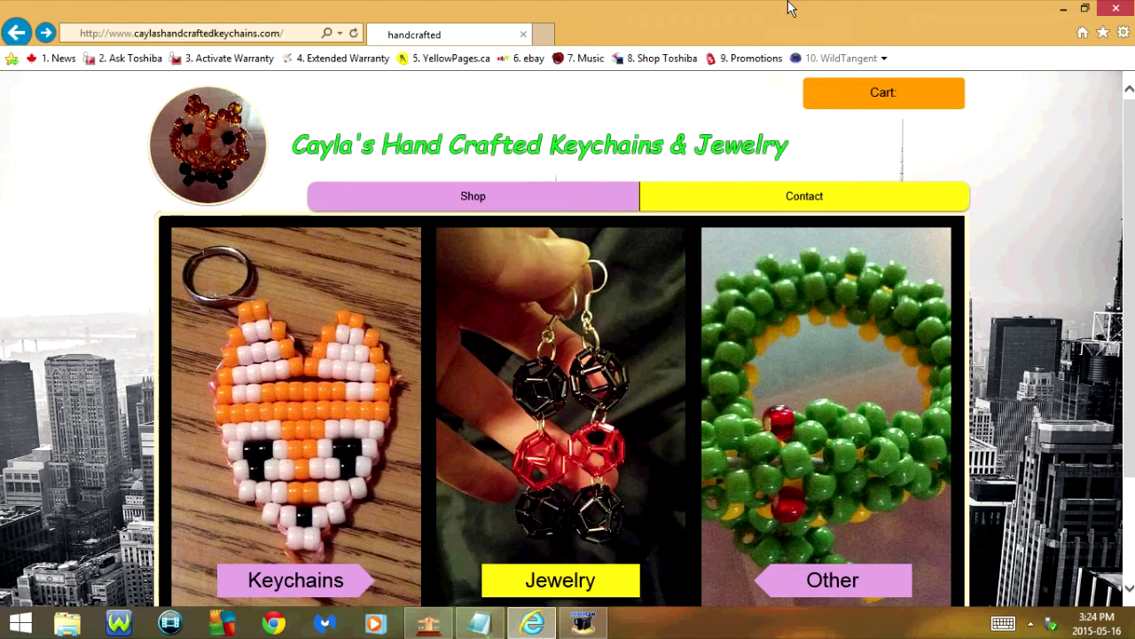
key(alt+Right)
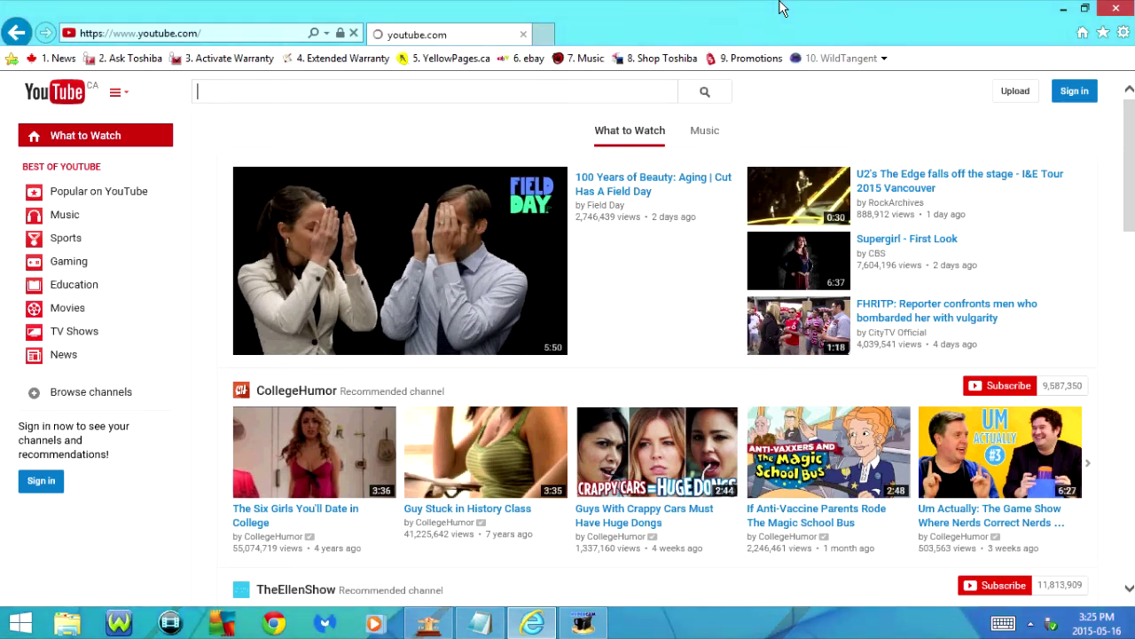
key(F5)
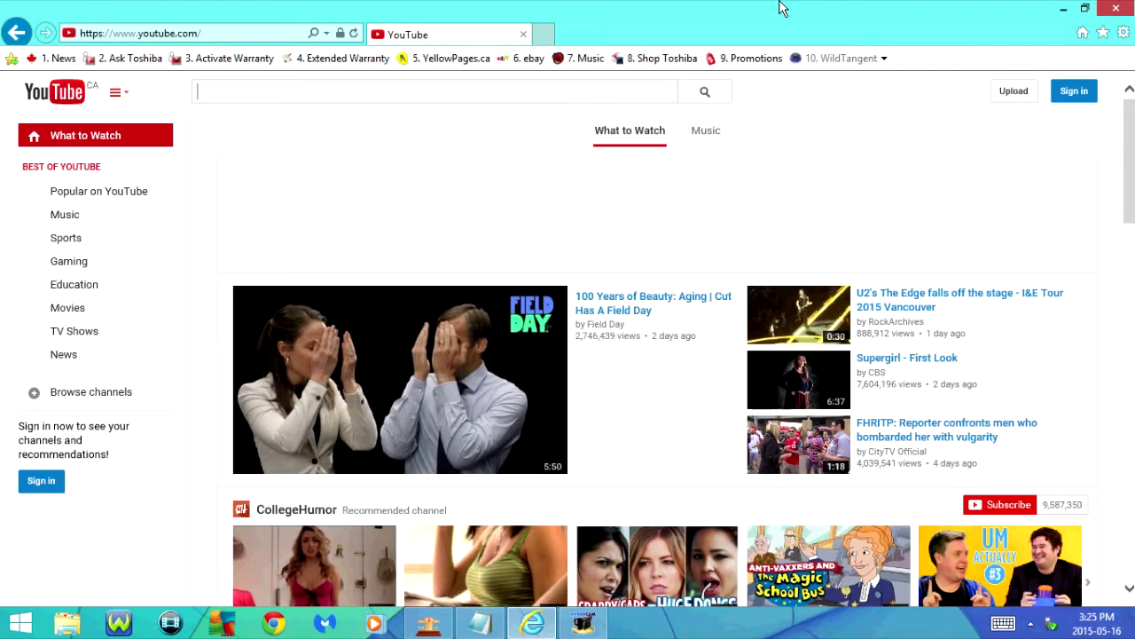